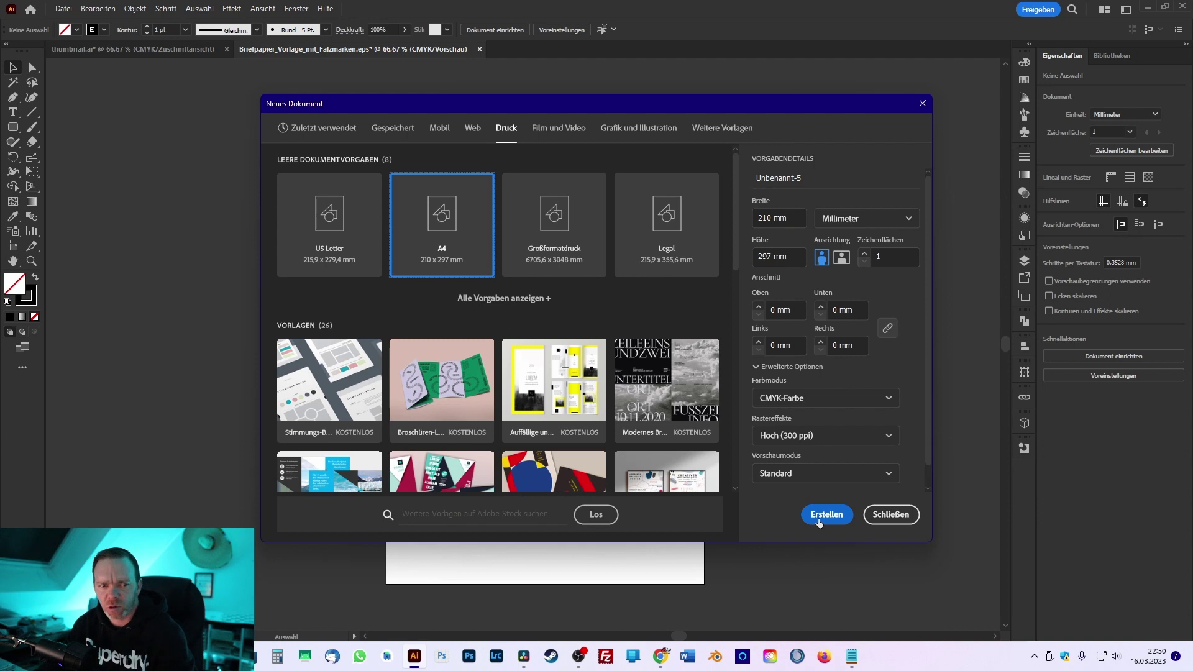
Create an A4 portrait CMYK document and draw a horizontal Pen line about 9.5 mm long near the page's left edge.
{"action": "left_click", "coordinate": [819, 522]}
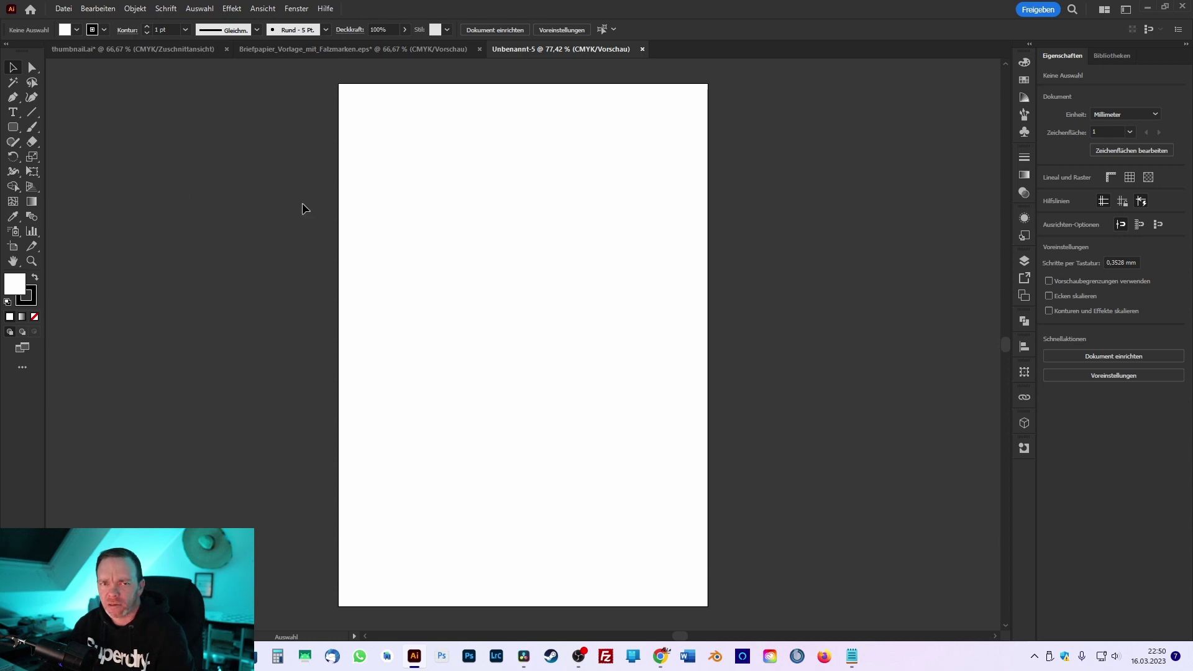
{"action": "left_click", "coordinate": [12, 99]}
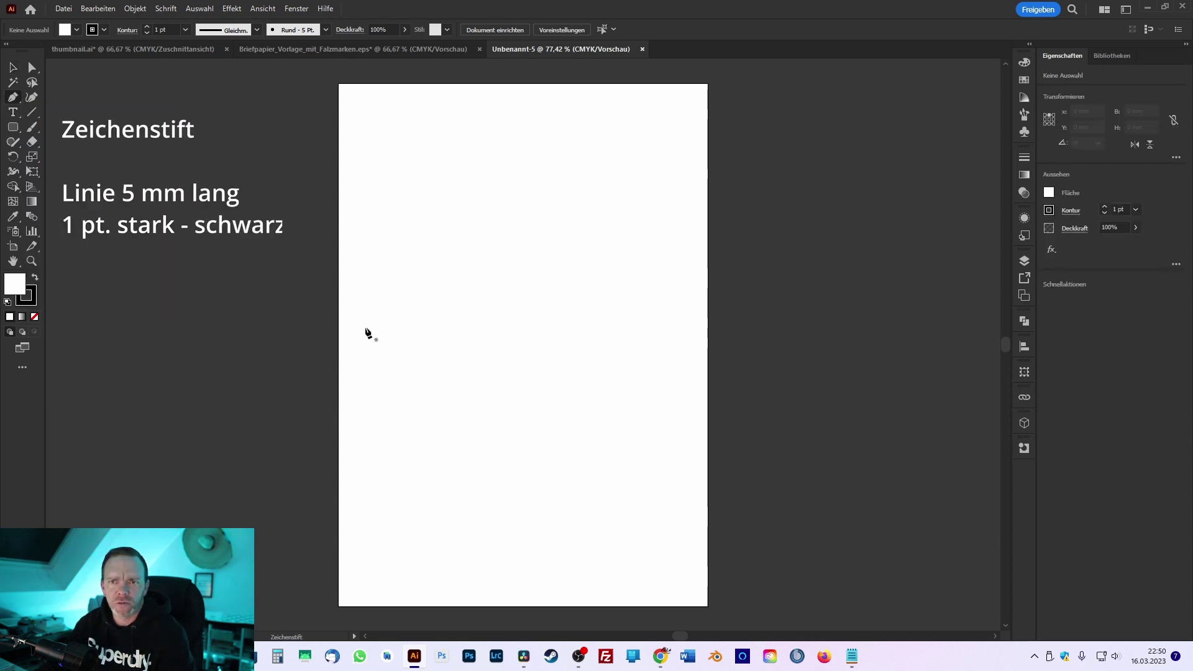
{"action": "left_click_drag", "start_coordinate": [350, 279], "coordinate": [375, 286]}
{"action": "key", "text": "ctrl+z"}
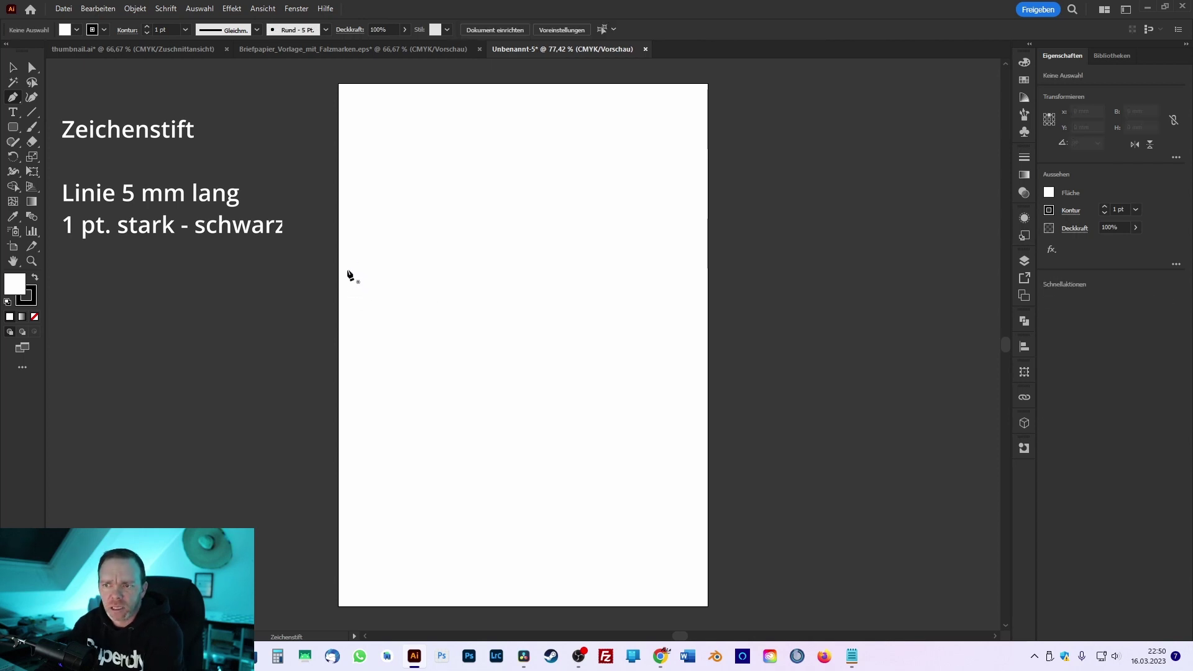
{"action": "left_click", "coordinate": [345, 268]}
{"action": "left_click", "coordinate": [363, 269]}
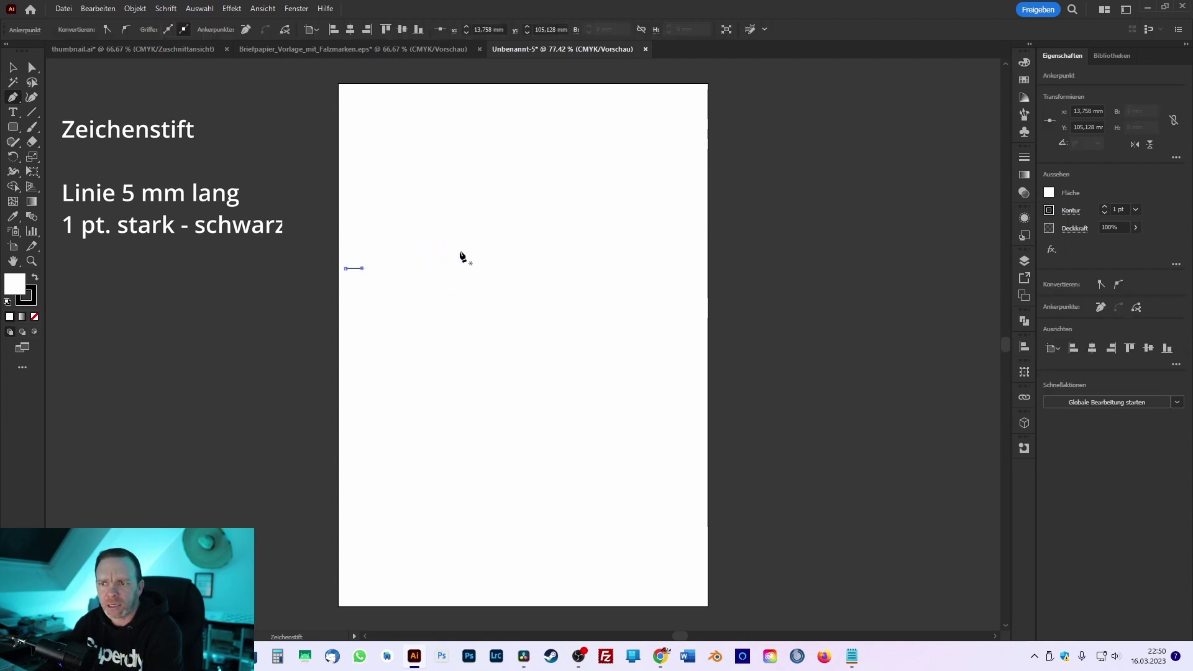
Set the length of the drawn line to 5 mm.
{"action": "left_click", "coordinate": [12, 67]}
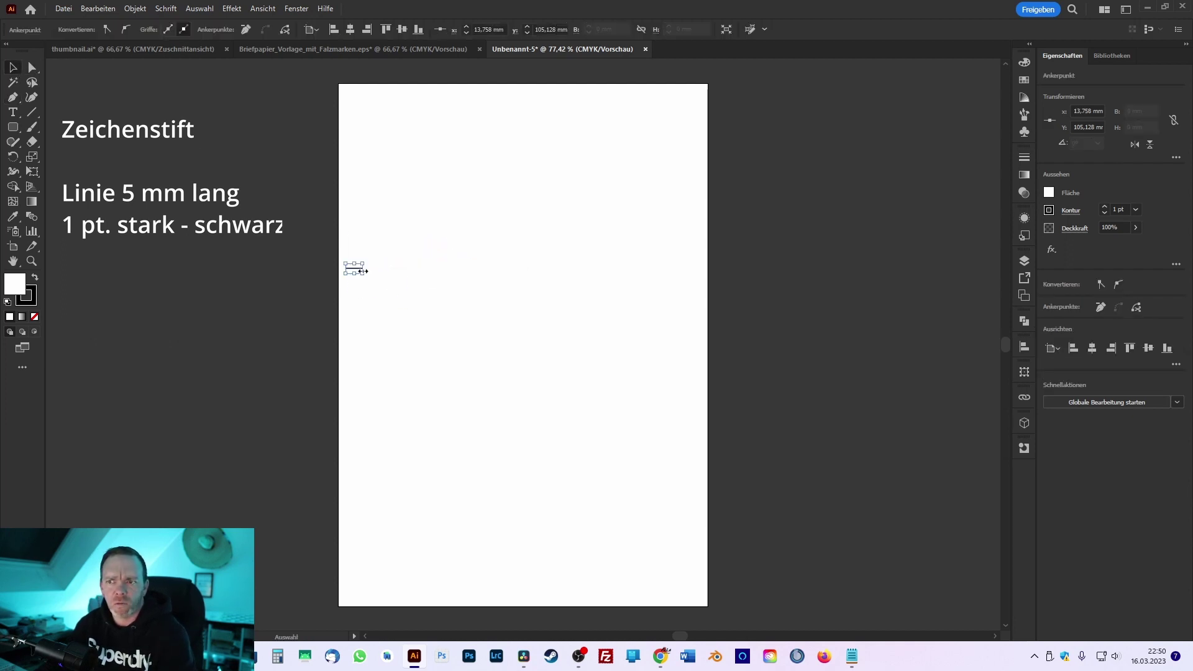
{"action": "left_click", "coordinate": [34, 291]}
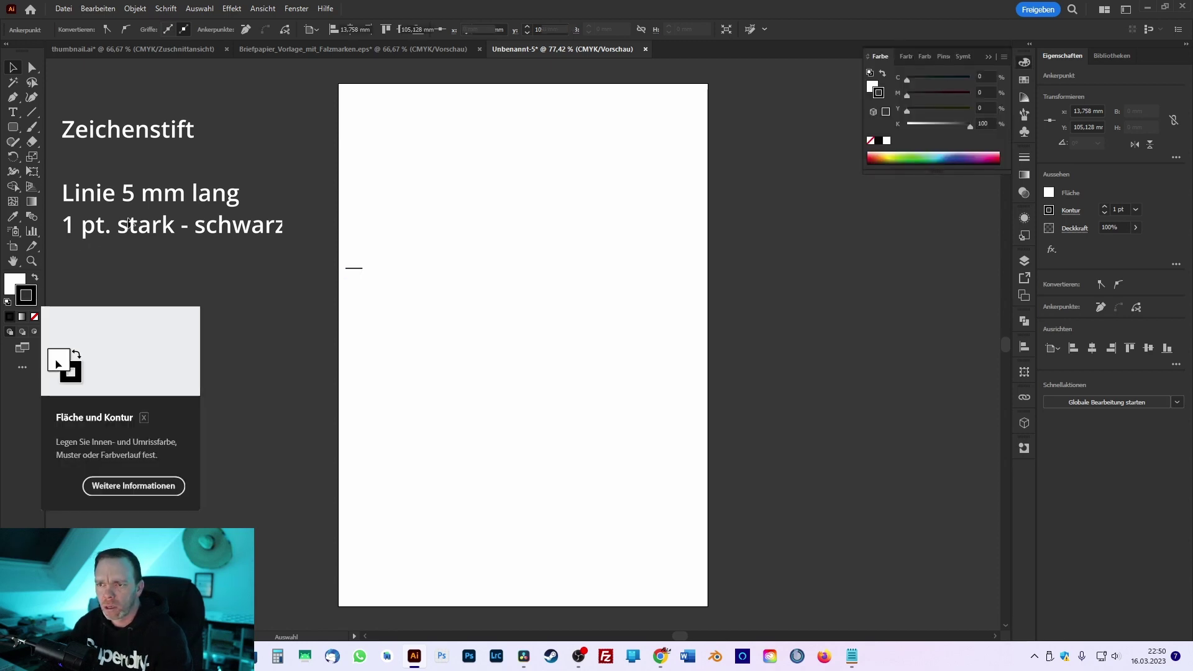
{"action": "left_click", "coordinate": [353, 269]}
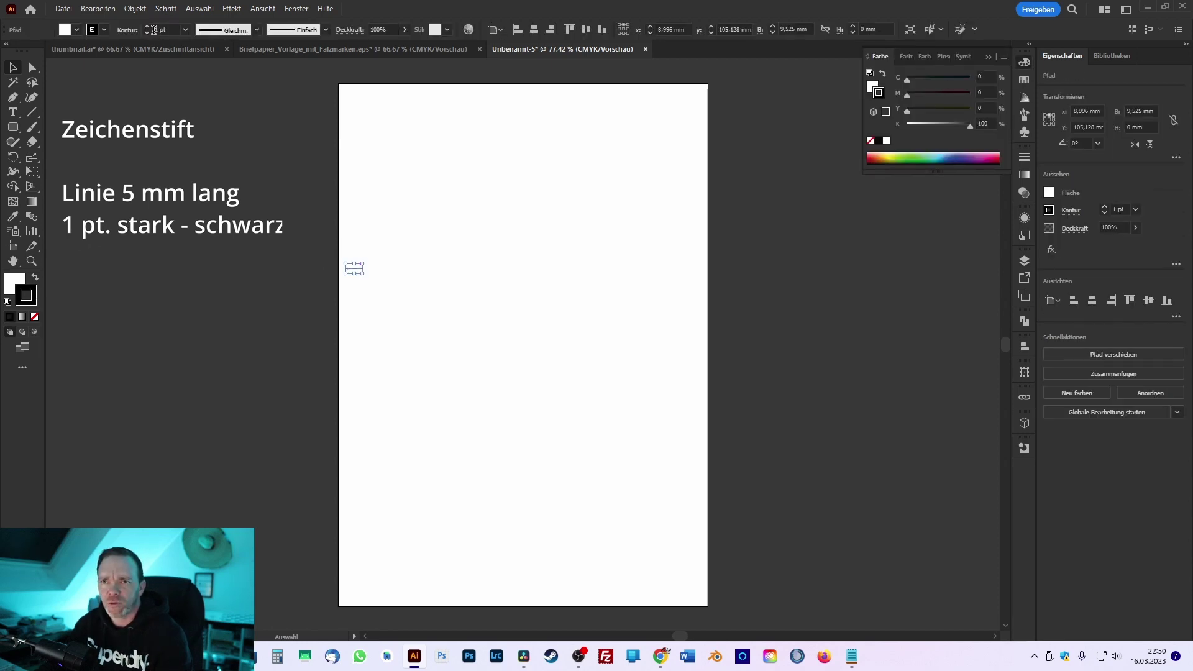
{"action": "scroll", "coordinate": [346, 274], "scroll_direction": "up", "scroll_amount": 2}
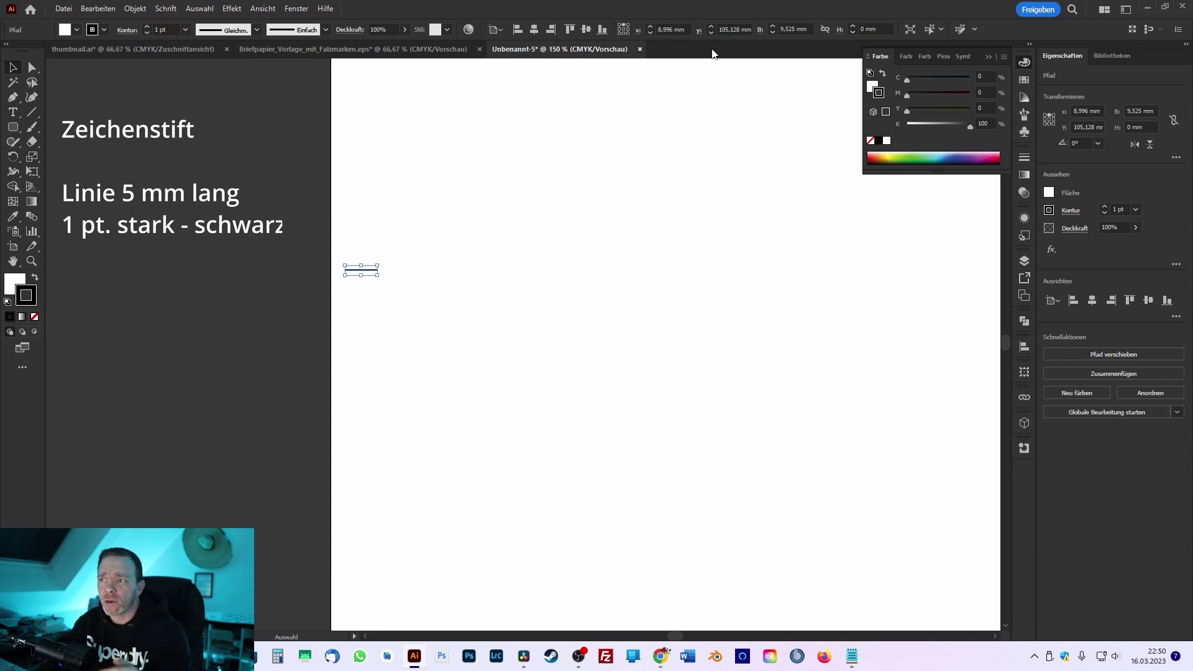
{"action": "left_click", "coordinate": [790, 29]}
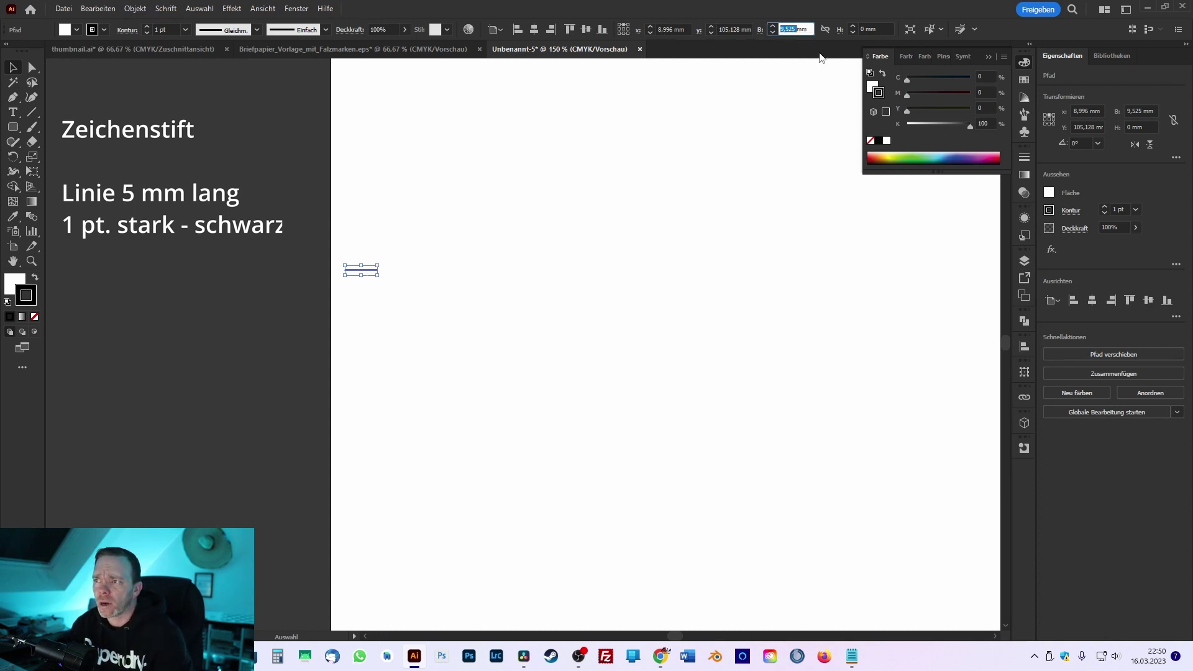
{"action": "type", "text": "5"}
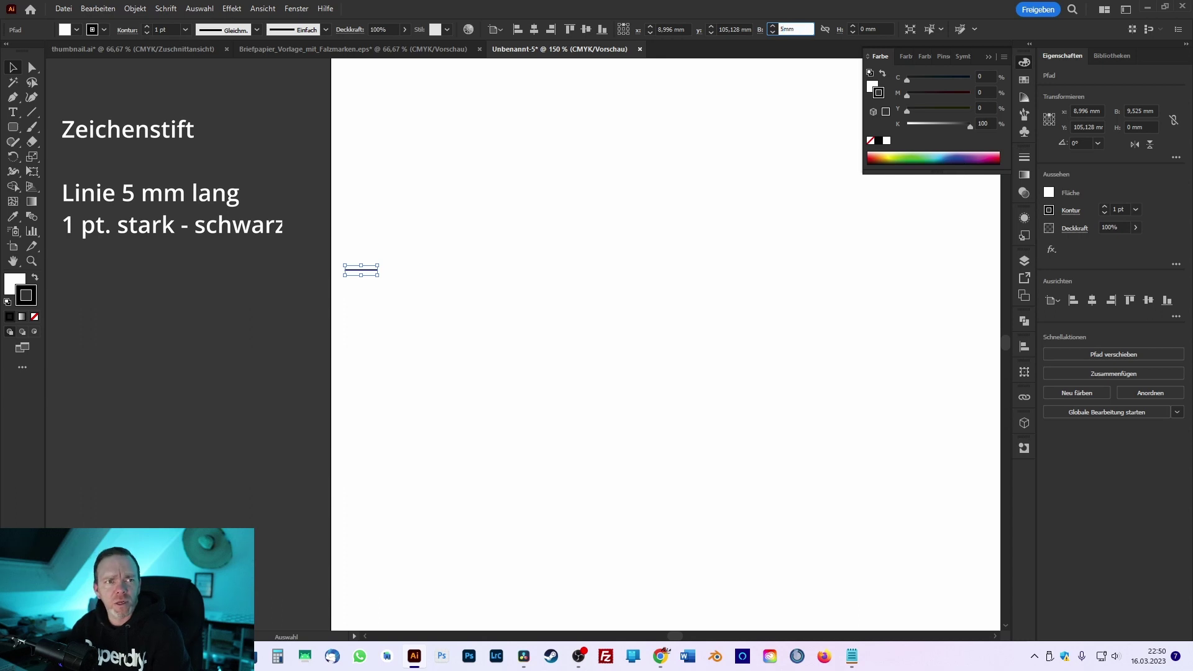
{"action": "key", "text": "Return"}
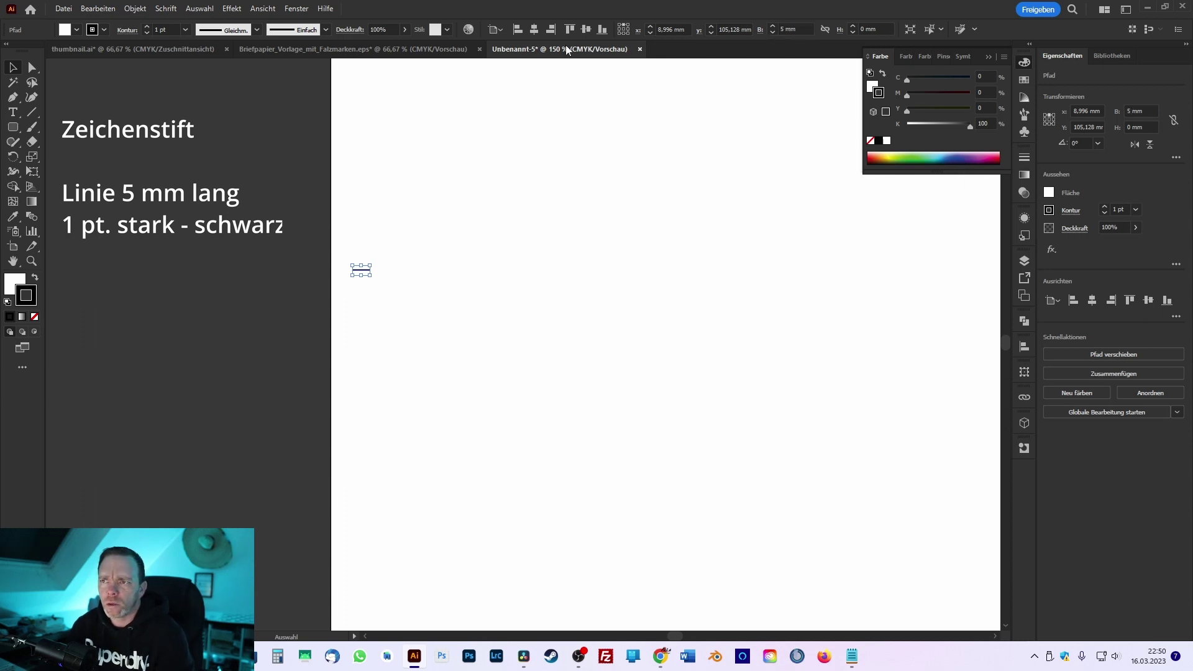
Align the line to the artboard's left edge and set its Y position to 105 mm.
{"action": "left_click", "coordinate": [520, 31]}
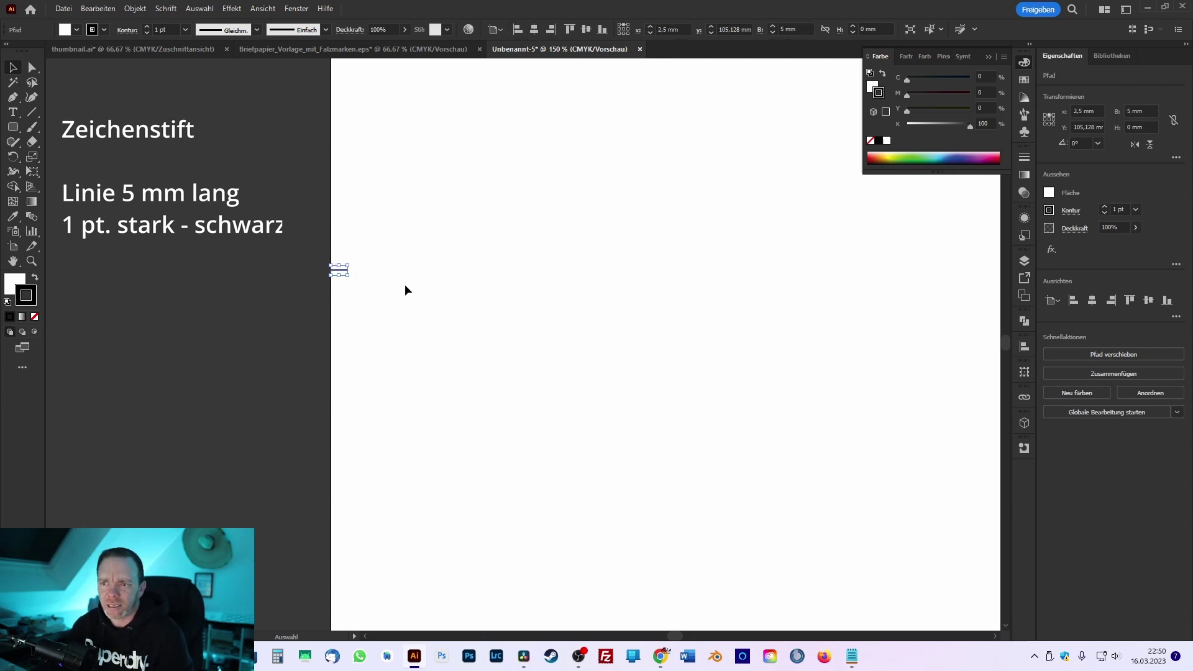
{"action": "left_click", "coordinate": [391, 255]}
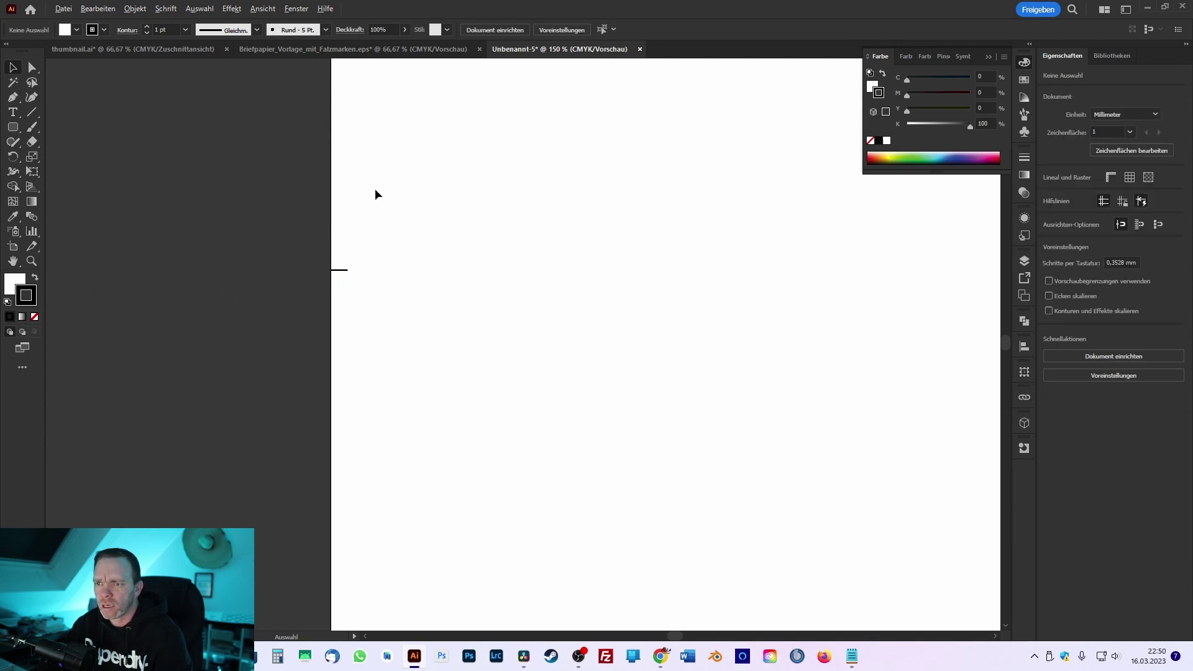
{"action": "key", "text": "ctrl+0"}
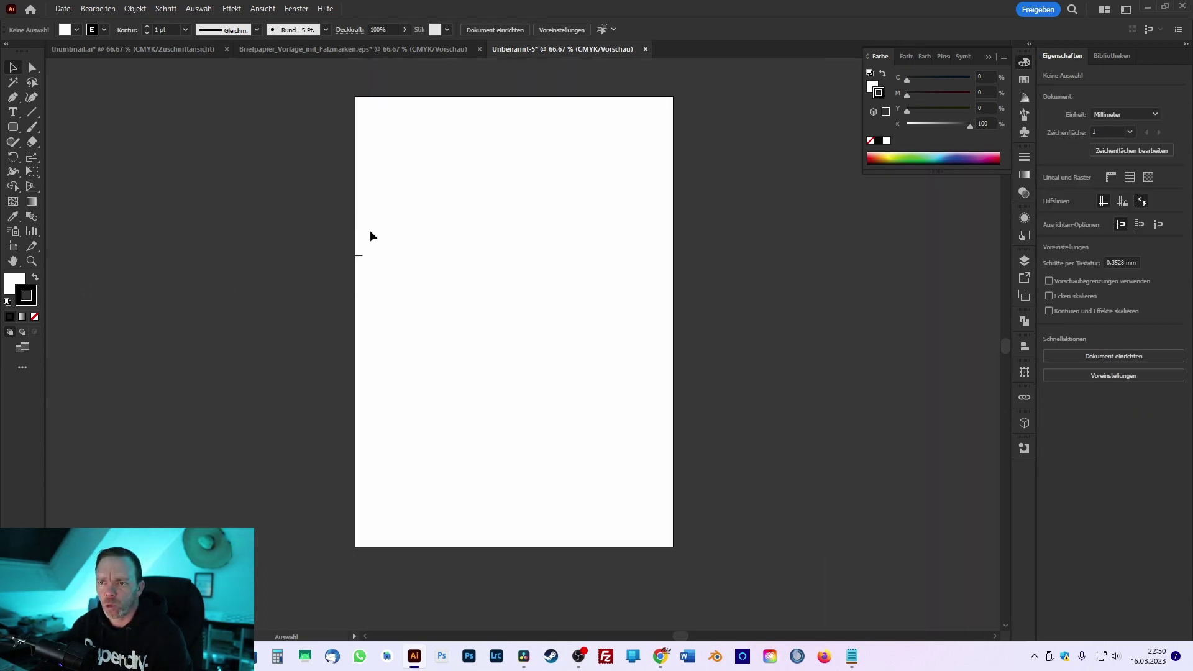
{"action": "left_click", "coordinate": [359, 255]}
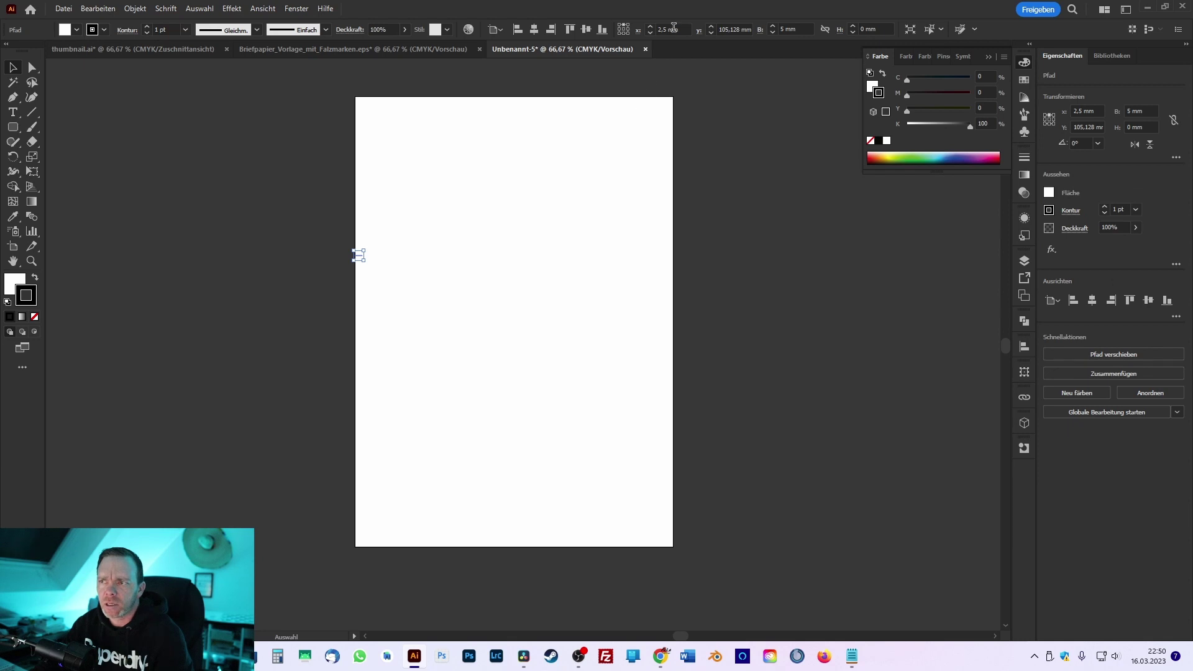
{"action": "left_click", "coordinate": [726, 30]}
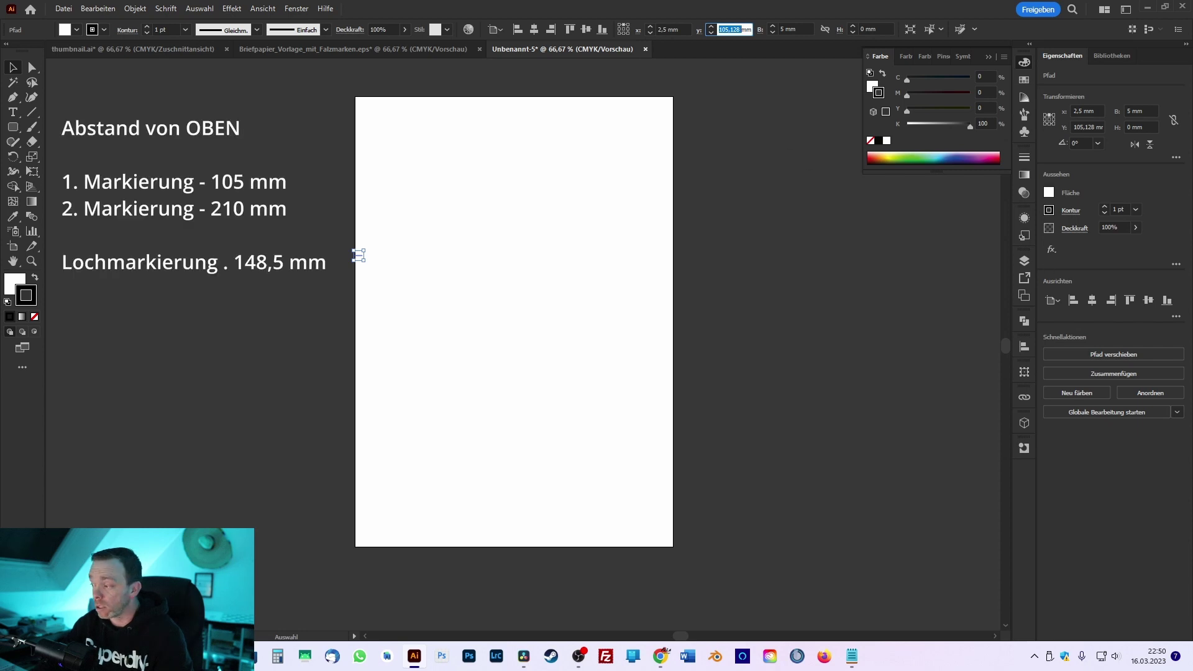
{"action": "key", "text": "Return"}
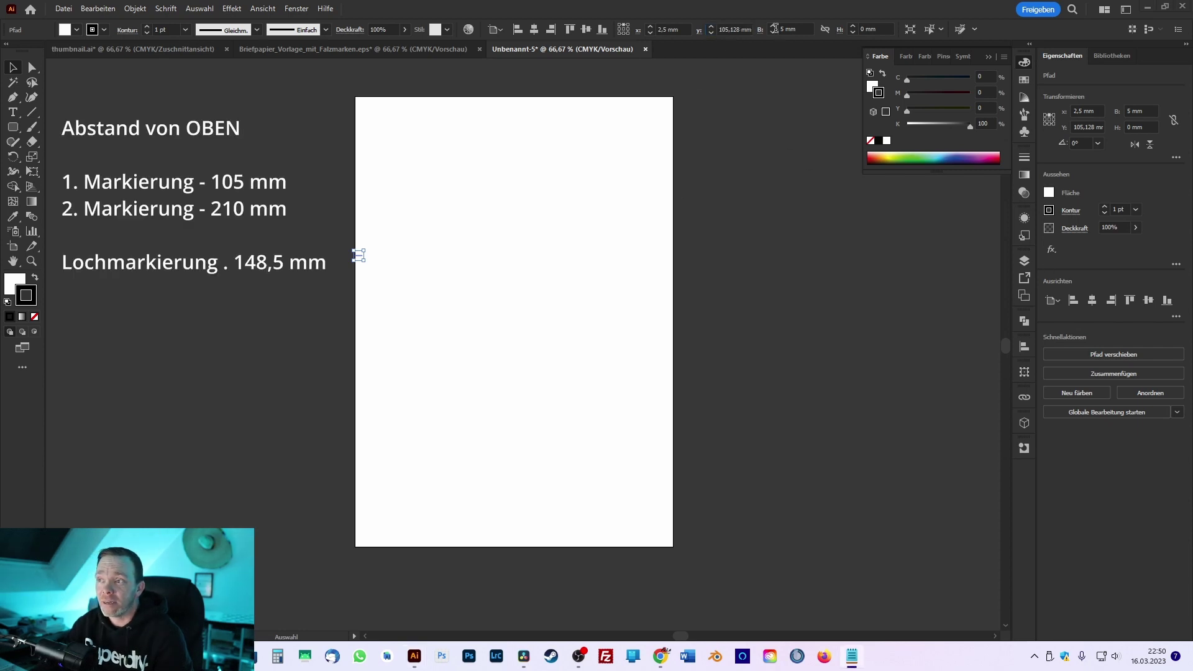
{"action": "left_click", "coordinate": [726, 29]}
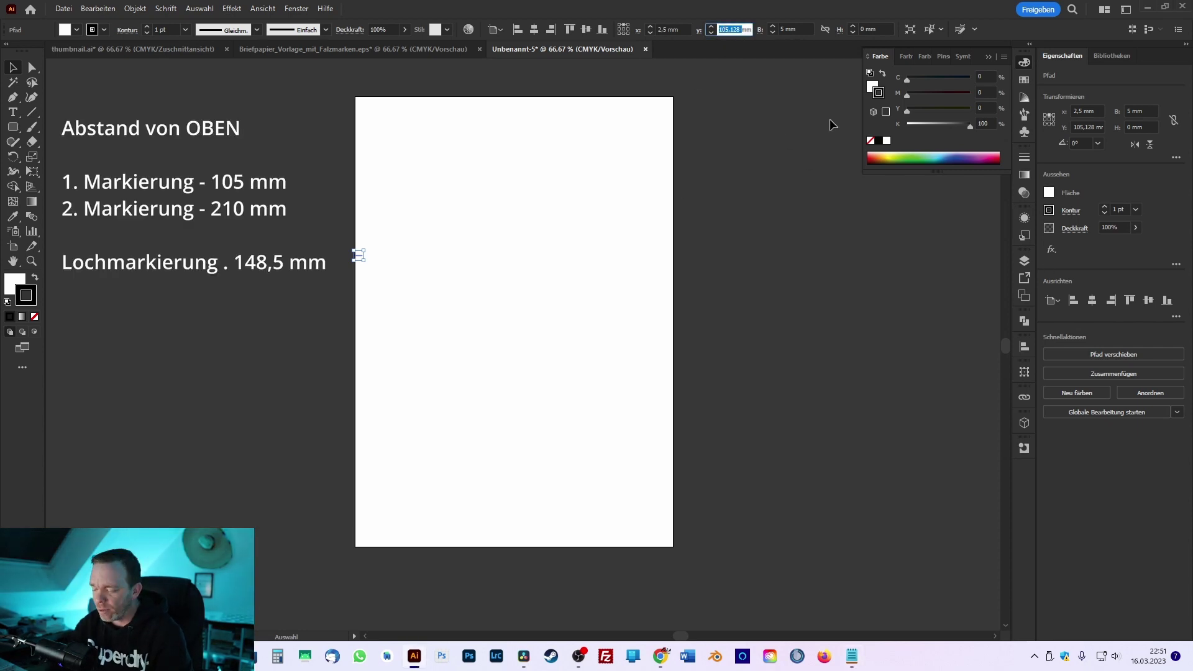
{"action": "type", "text": "105"}
{"action": "key", "text": "Return"}
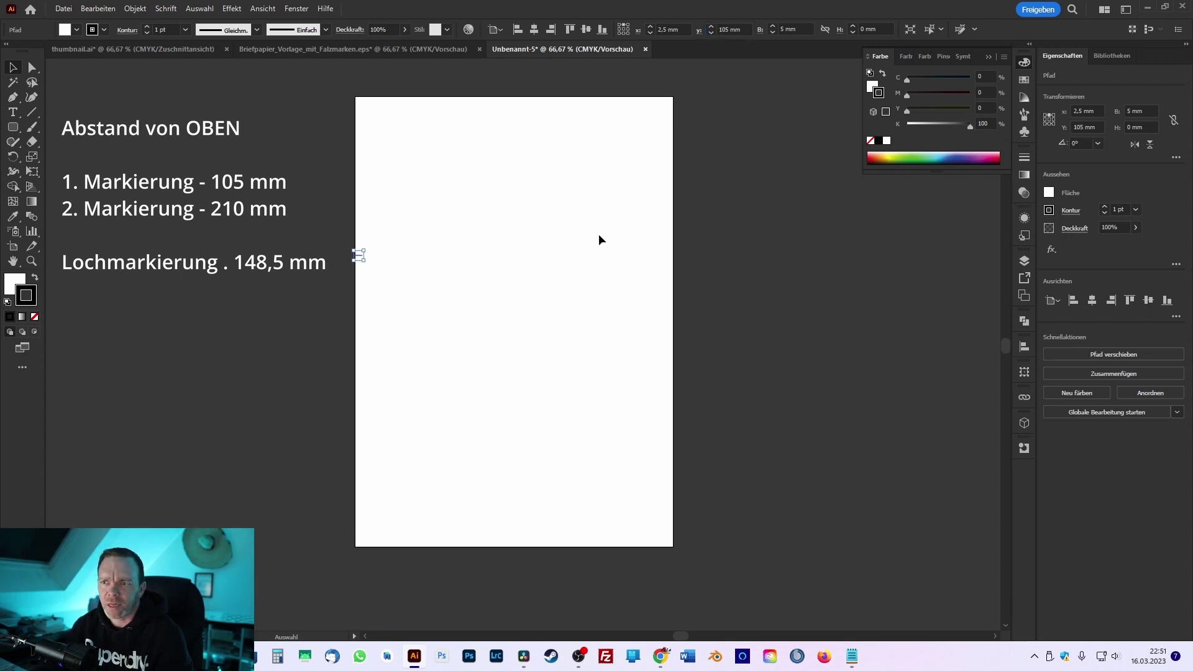
{"action": "left_click", "coordinate": [373, 269]}
Duplicate the fold mark downward, keep it on the artboard's left edge, and set the copy's Y position to 210 mm.
{"action": "scroll", "coordinate": [361, 256], "scroll_direction": "up", "scroll_amount": 3}
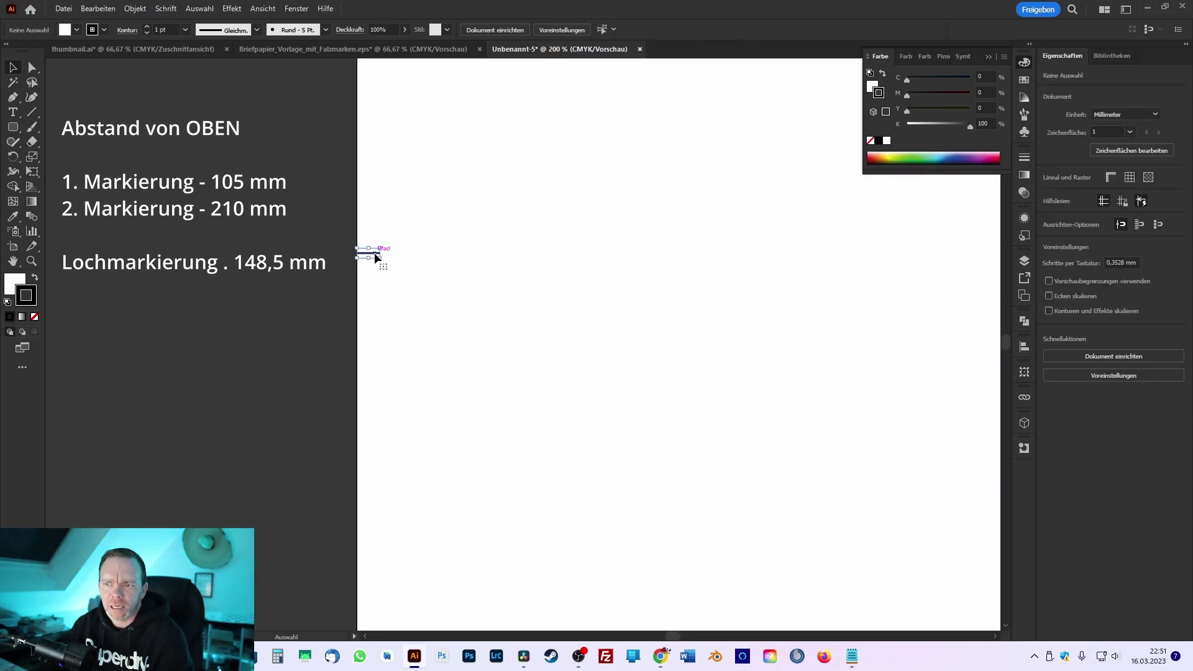
{"action": "left_click", "coordinate": [376, 256]}
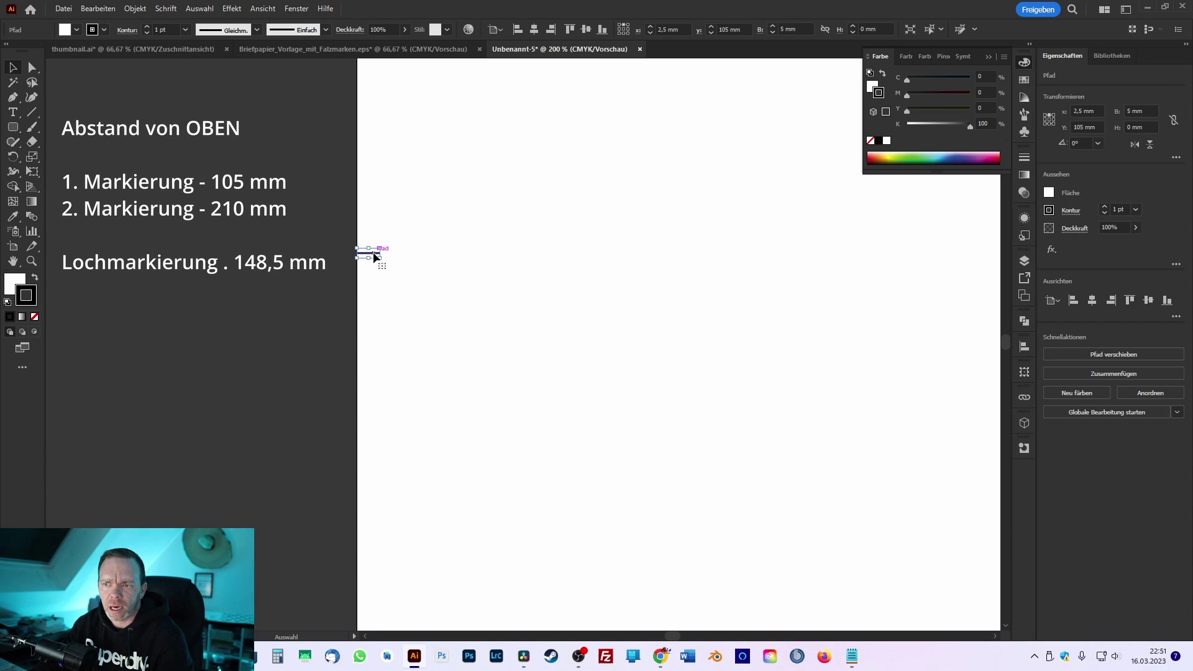
{"action": "left_click_drag", "start_coordinate": [375, 257], "coordinate": [373, 349]}
{"action": "left_click", "coordinate": [517, 30]}
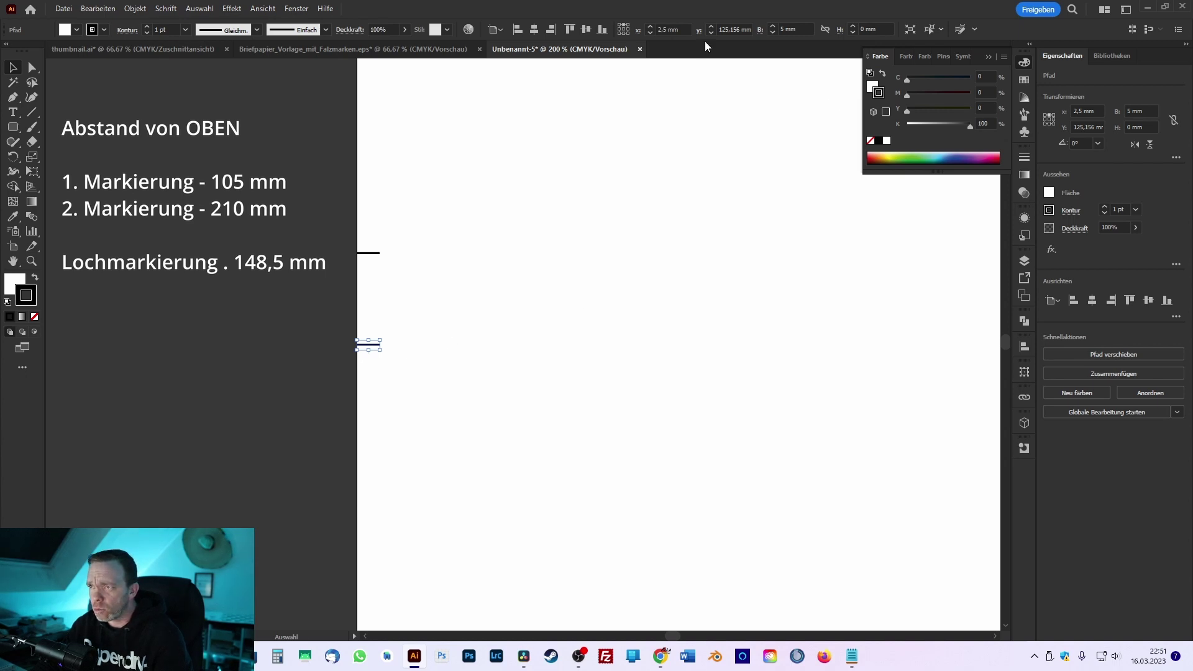
{"action": "left_click", "coordinate": [731, 29]}
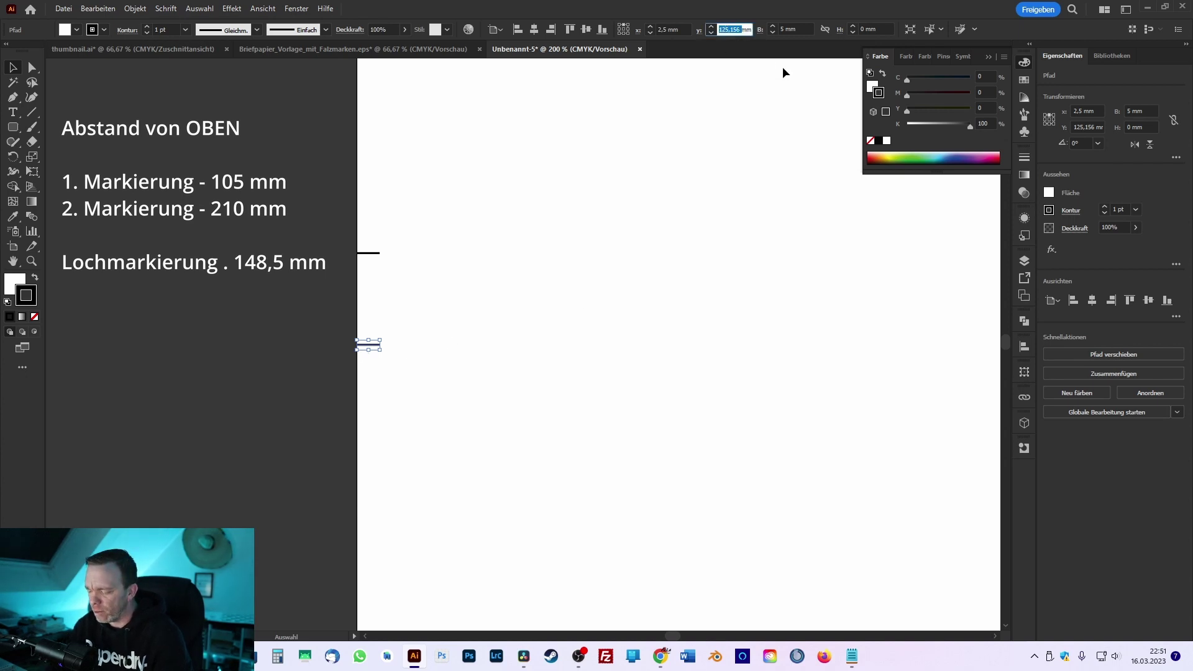
{"action": "type", "text": "210"}
{"action": "key", "text": "Return"}
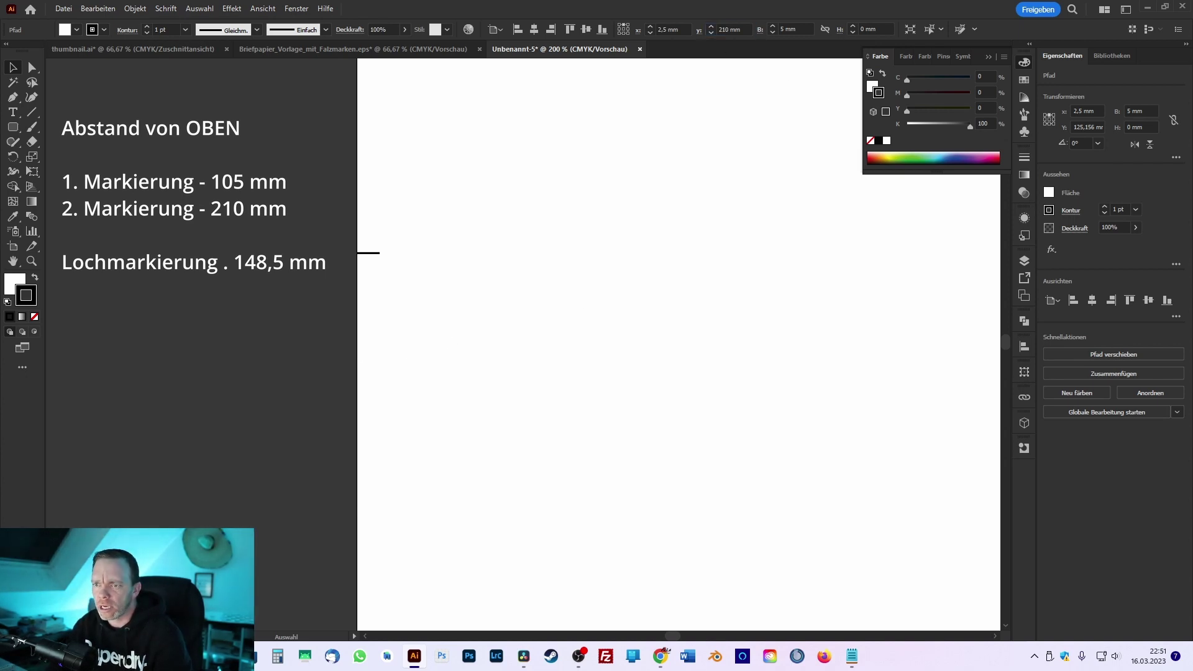
{"action": "left_click", "coordinate": [625, 345]}
Duplicate the upper fold mark between the two marks and centre the copy vertically on the artboard as the hole mark.
{"action": "scroll", "coordinate": [625, 344], "scroll_direction": "down", "scroll_amount": 2}
{"action": "scroll", "coordinate": [559, 422], "scroll_direction": "down", "scroll_amount": 1}
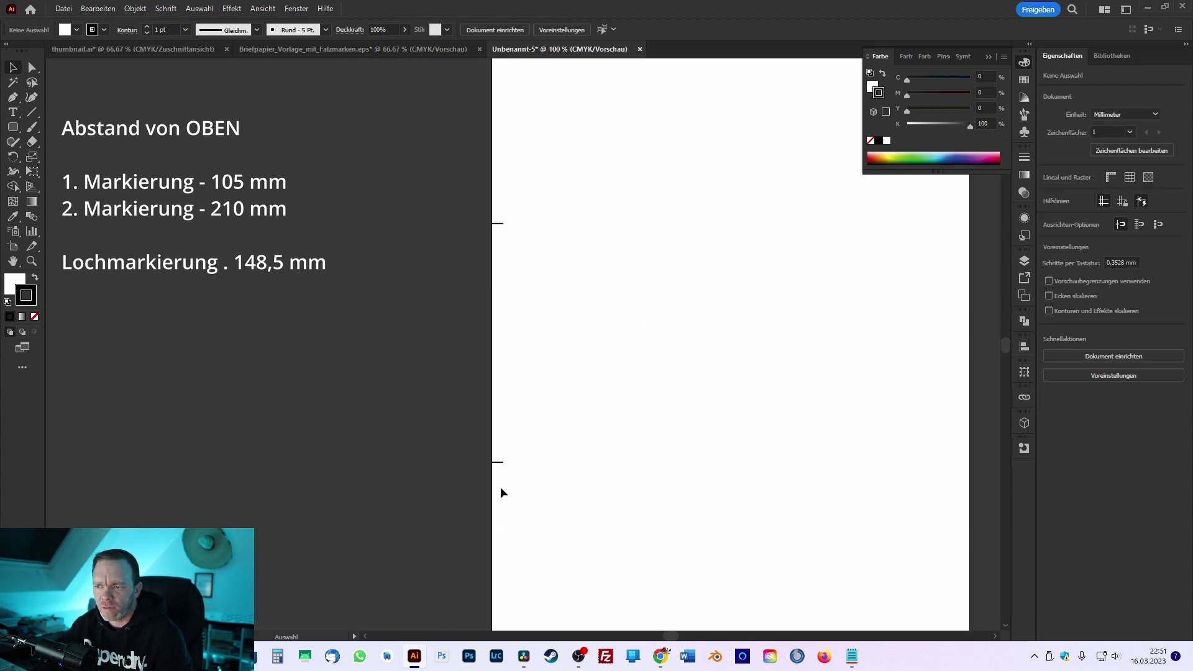
{"action": "scroll", "coordinate": [538, 385], "scroll_direction": "down", "scroll_amount": 1}
{"action": "scroll", "coordinate": [536, 273], "scroll_direction": "right", "scroll_amount": 3}
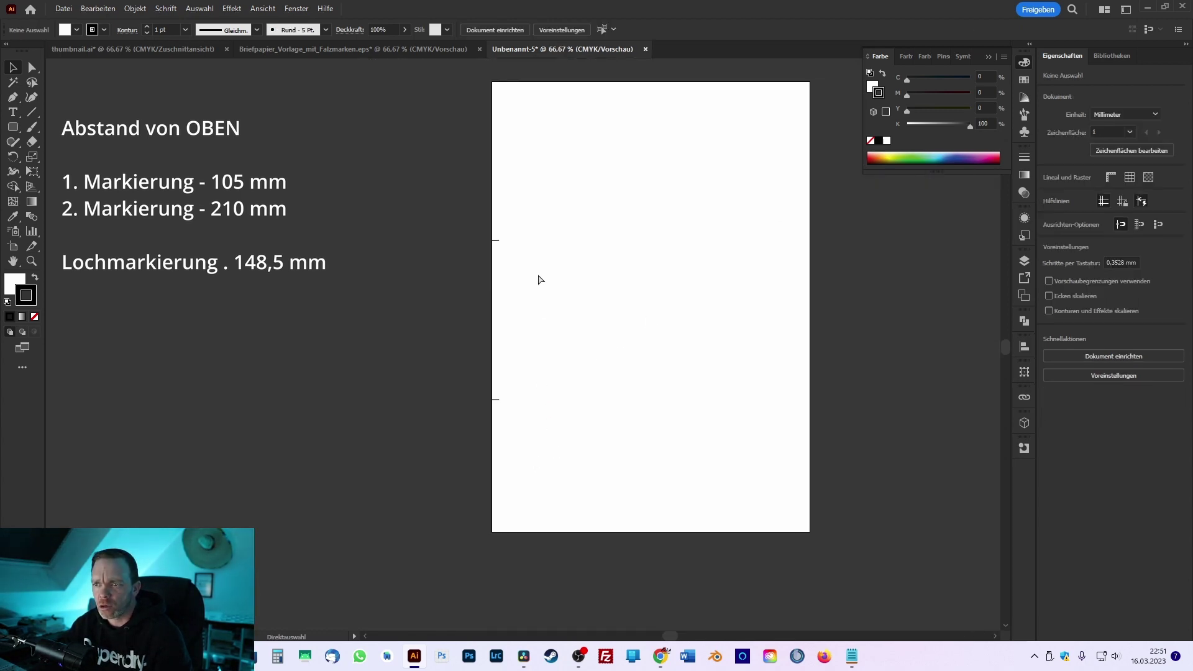
{"action": "scroll", "coordinate": [464, 235], "scroll_direction": "up", "scroll_amount": 2}
{"action": "scroll", "coordinate": [461, 267], "scroll_direction": "down", "scroll_amount": 2}
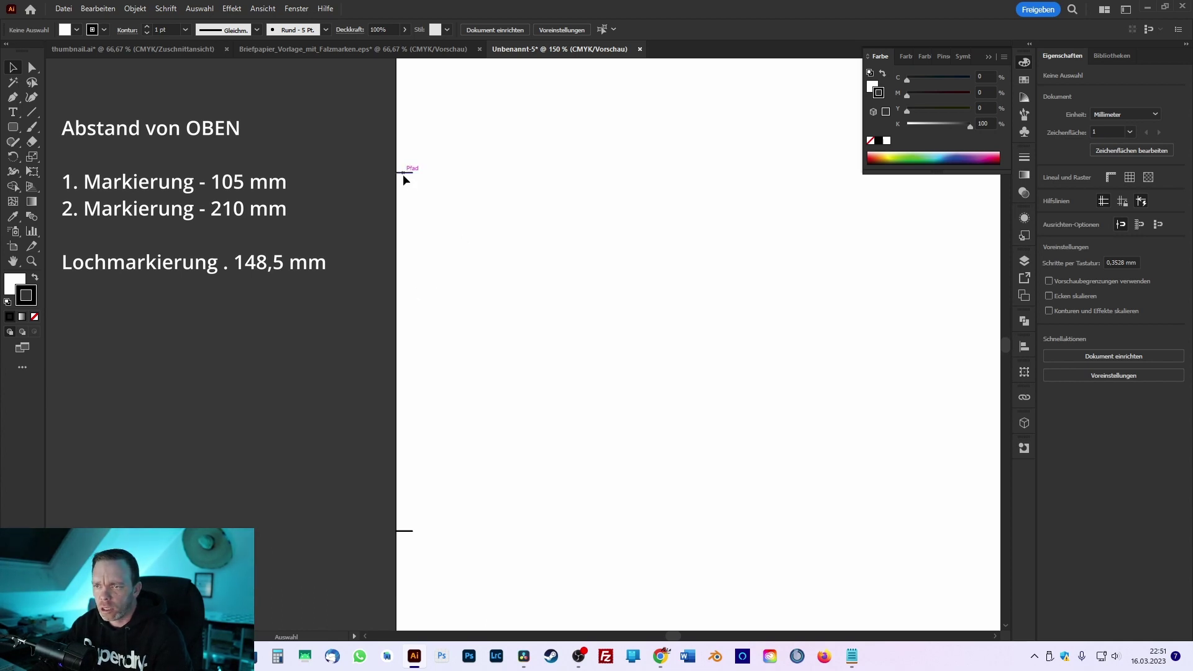
{"action": "left_click_drag", "start_coordinate": [403, 176], "coordinate": [404, 243]}
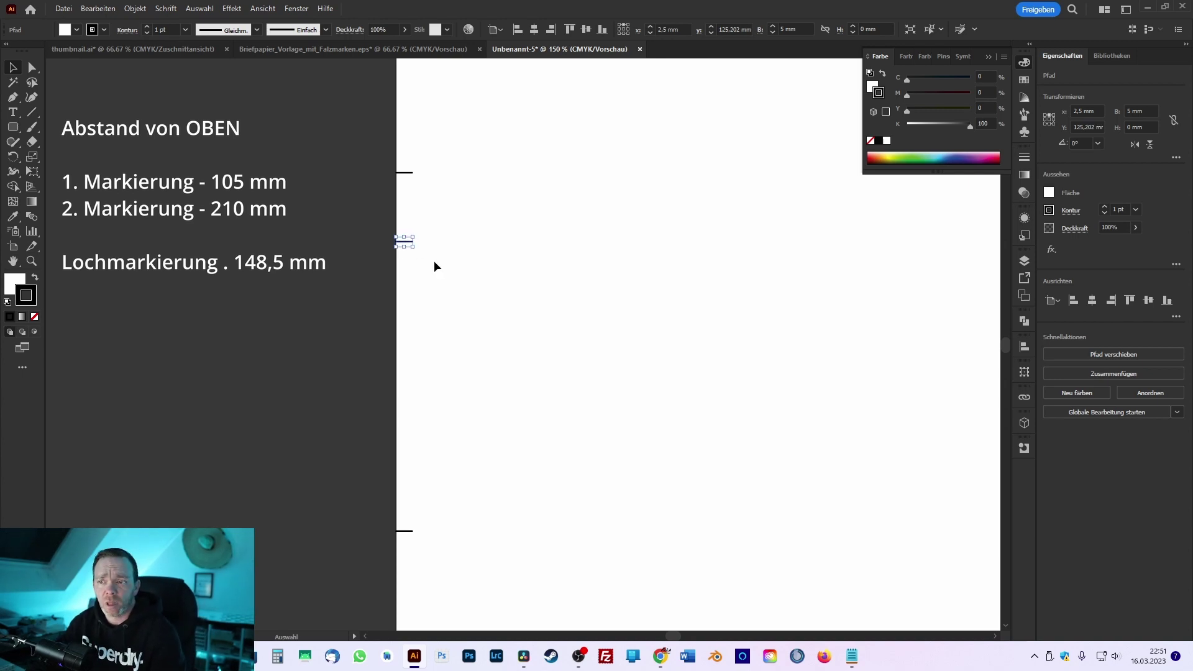
{"action": "left_click", "coordinate": [586, 29]}
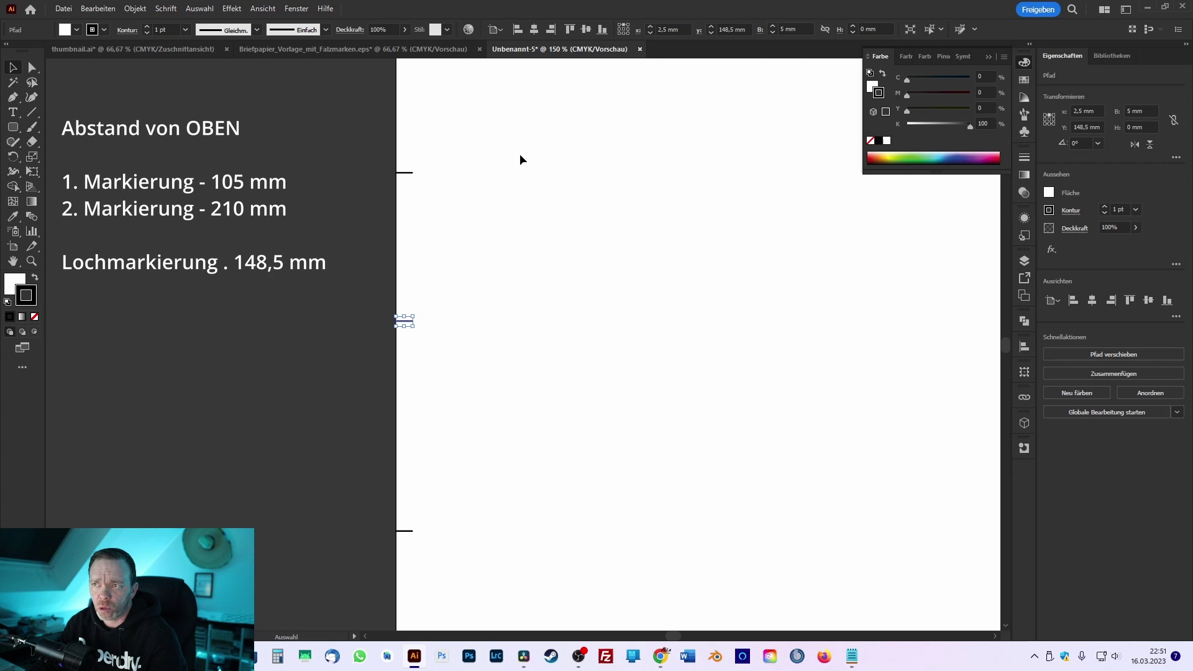
{"action": "left_click", "coordinate": [499, 28]}
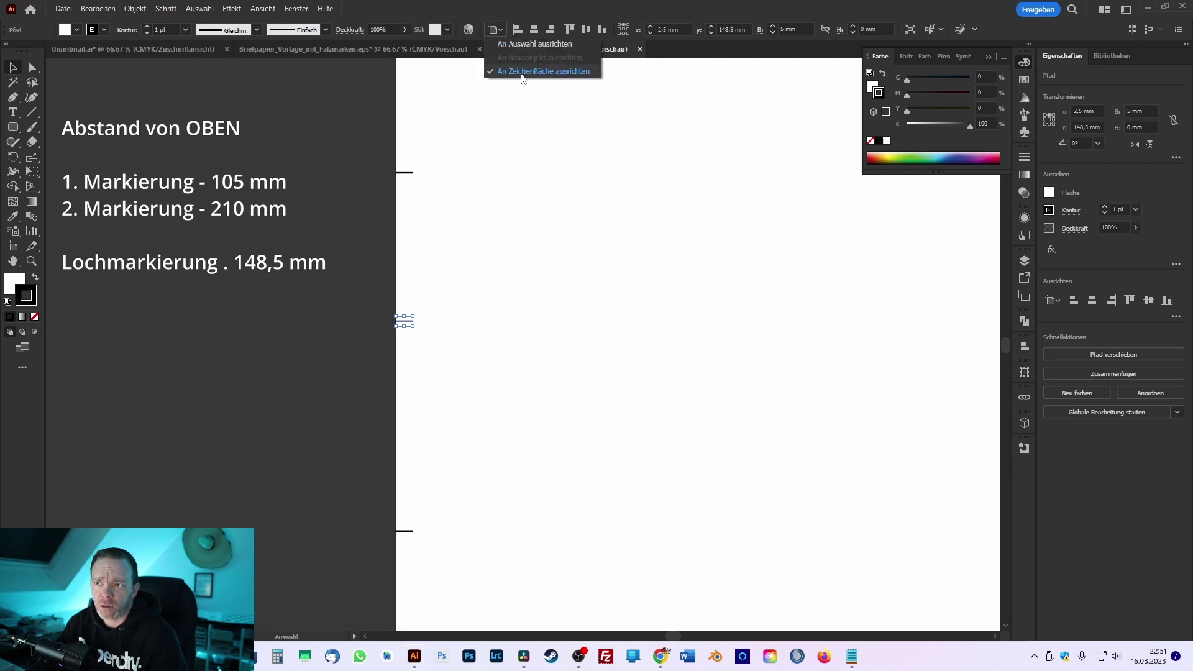
{"action": "key", "text": "ctrl+0"}
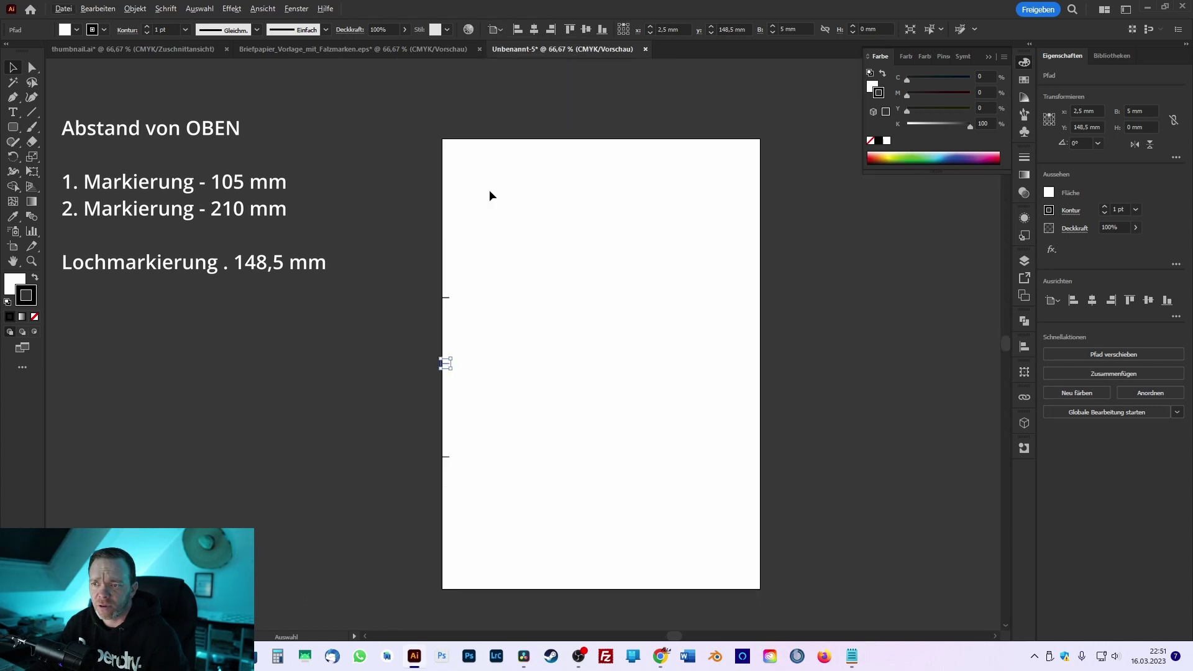
Check the vertical position of the middle hole mark and its placement between the two fold marks.
{"action": "left_click", "coordinate": [490, 340]}
{"action": "scroll", "coordinate": [454, 365], "scroll_direction": "up", "scroll_amount": 2}
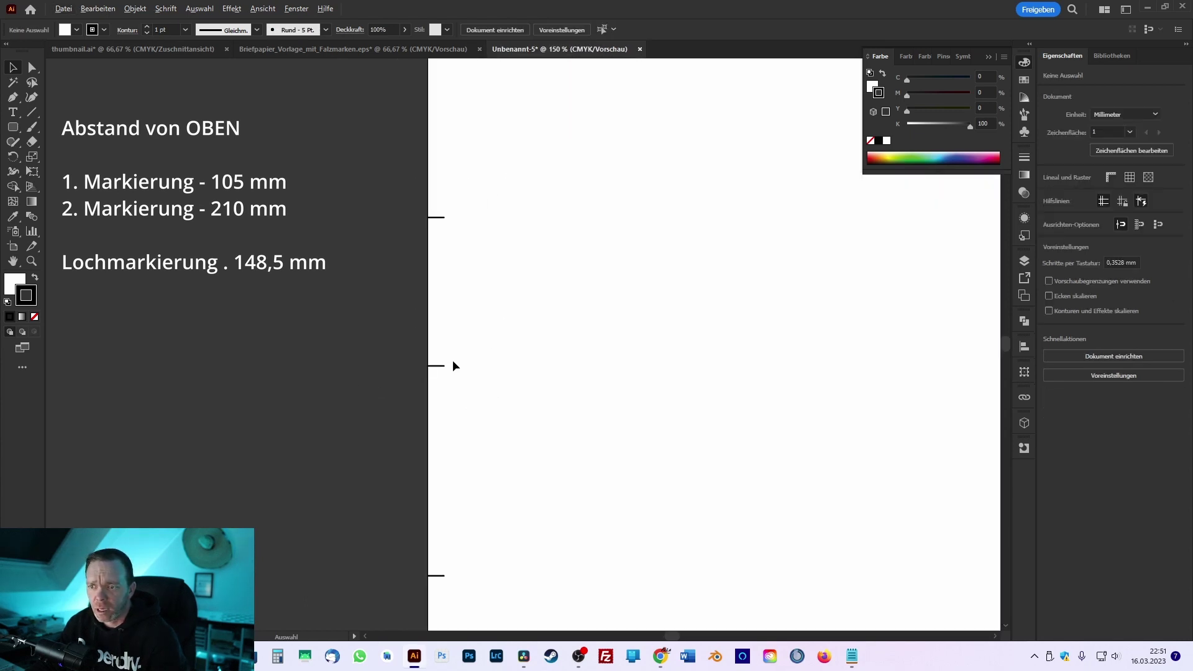
{"action": "left_click", "coordinate": [439, 368]}
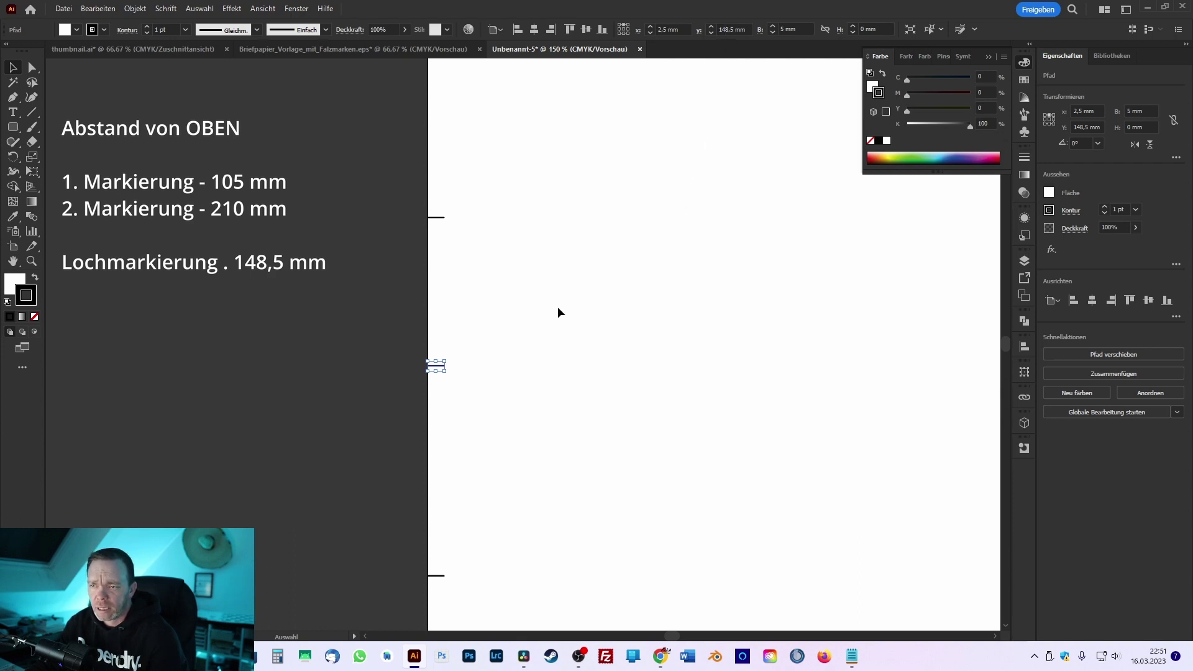
{"action": "scroll", "coordinate": [549, 315], "scroll_direction": "right", "scroll_amount": 1}
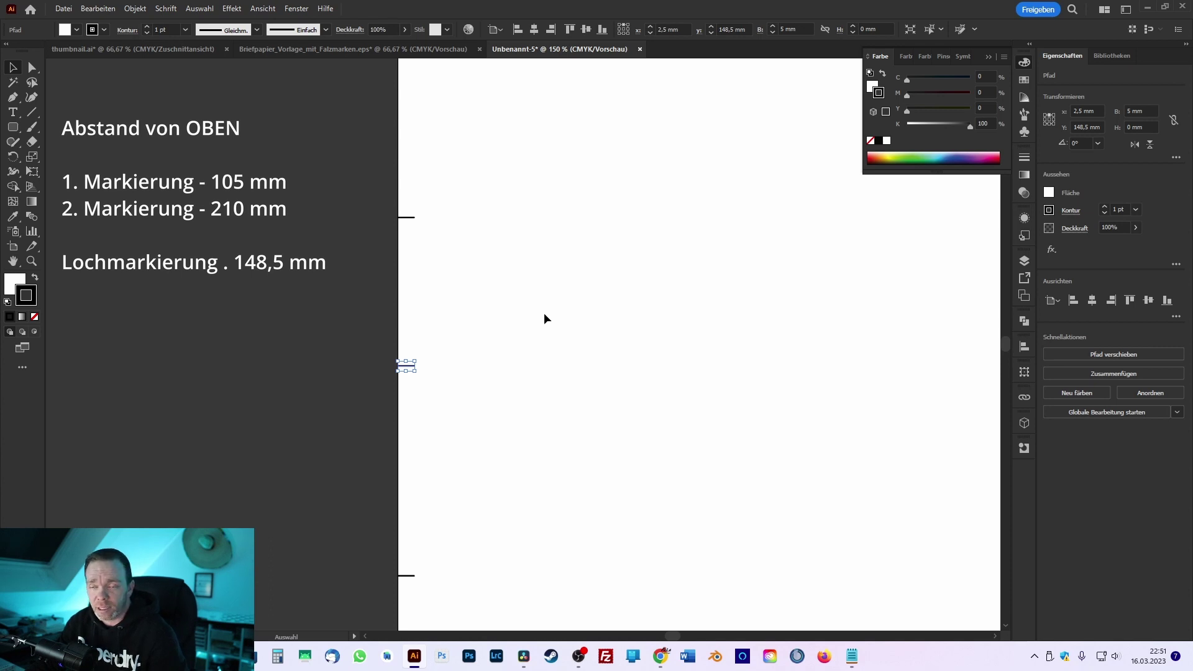
{"action": "left_click", "coordinate": [544, 308]}
{"action": "scroll", "coordinate": [546, 373], "scroll_direction": "down", "scroll_amount": 1}
{"action": "scroll", "coordinate": [546, 377], "scroll_direction": "right", "scroll_amount": 2}
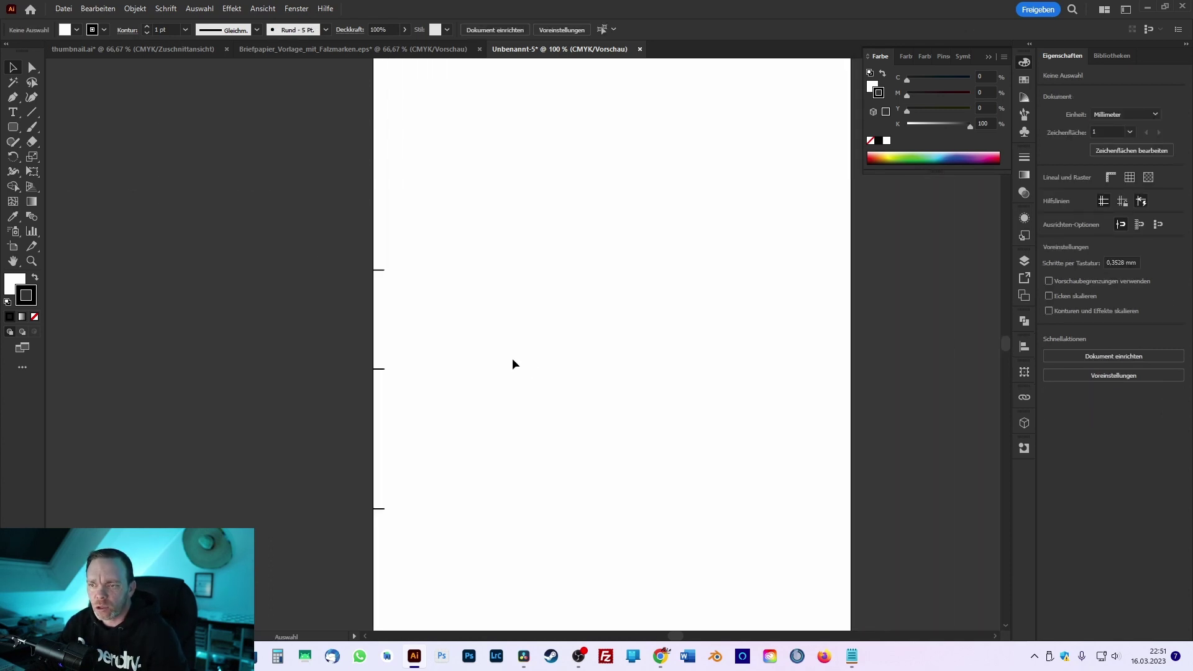
Draw a rectangle about 73 × 39 mm in the upper part of the page for the address window.
{"action": "scroll", "coordinate": [511, 356], "scroll_direction": "down", "scroll_amount": 1}
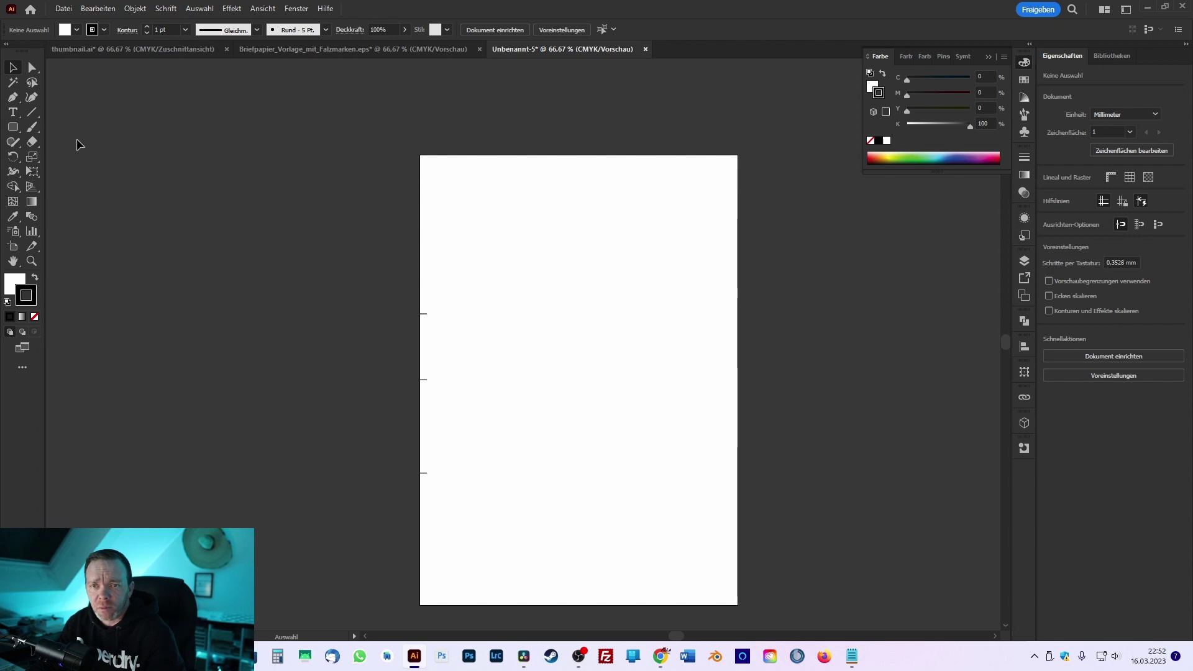
{"action": "left_click", "coordinate": [12, 132]}
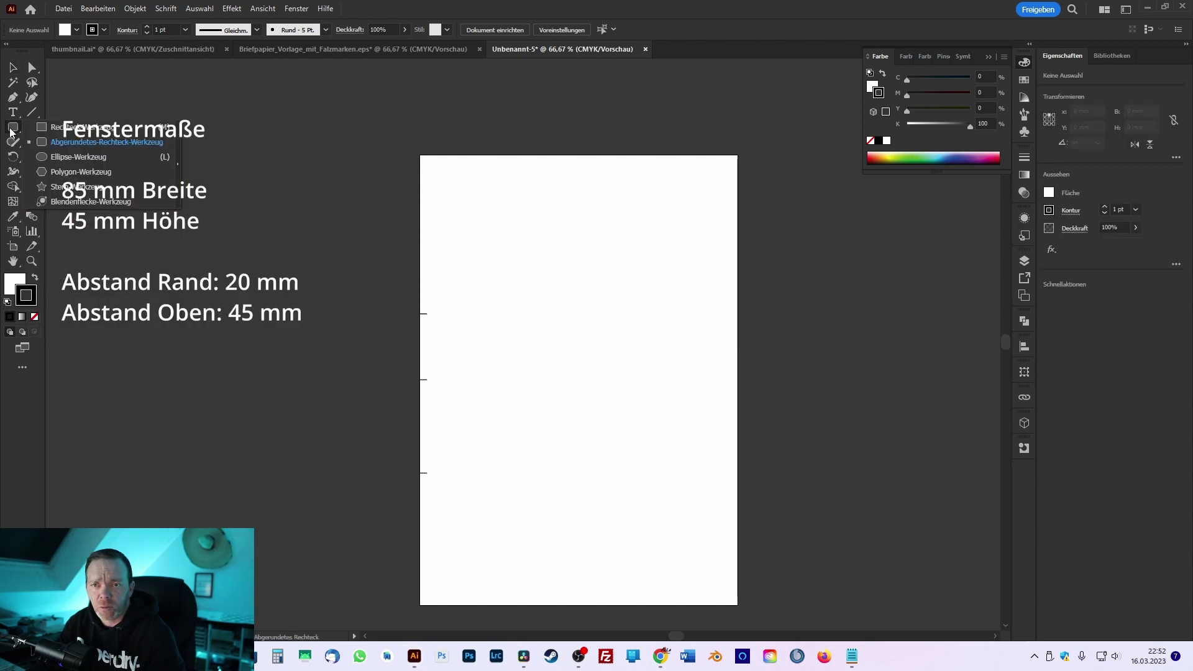
{"action": "left_click", "coordinate": [59, 131]}
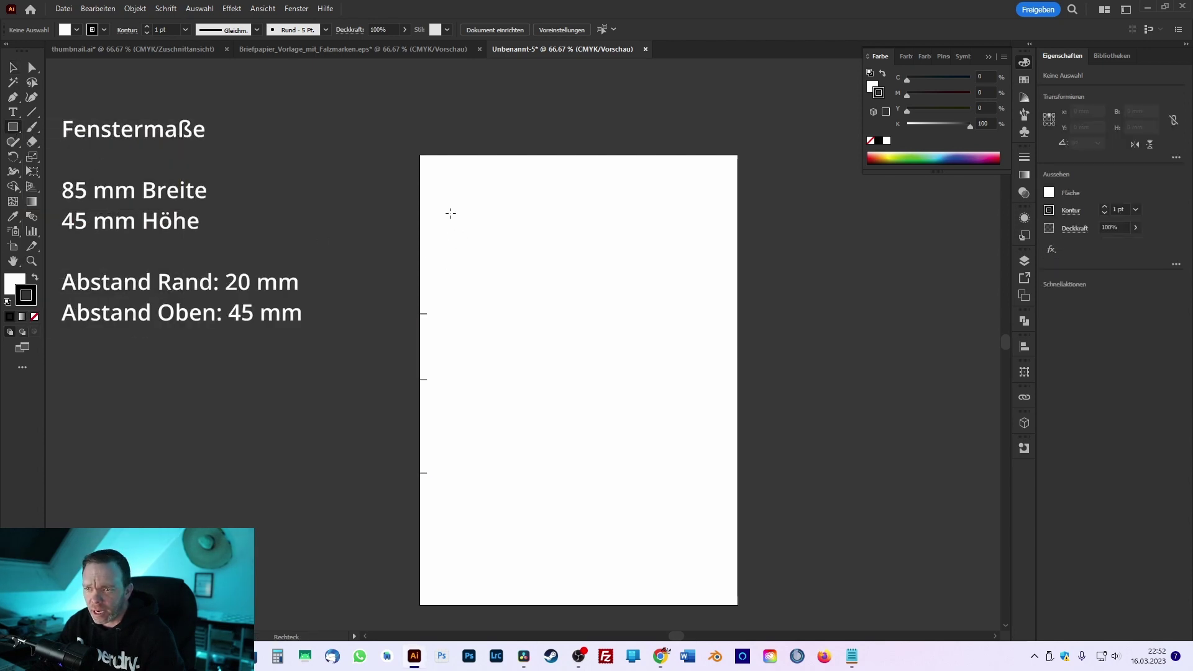
{"action": "left_click_drag", "start_coordinate": [451, 213], "coordinate": [563, 271]}
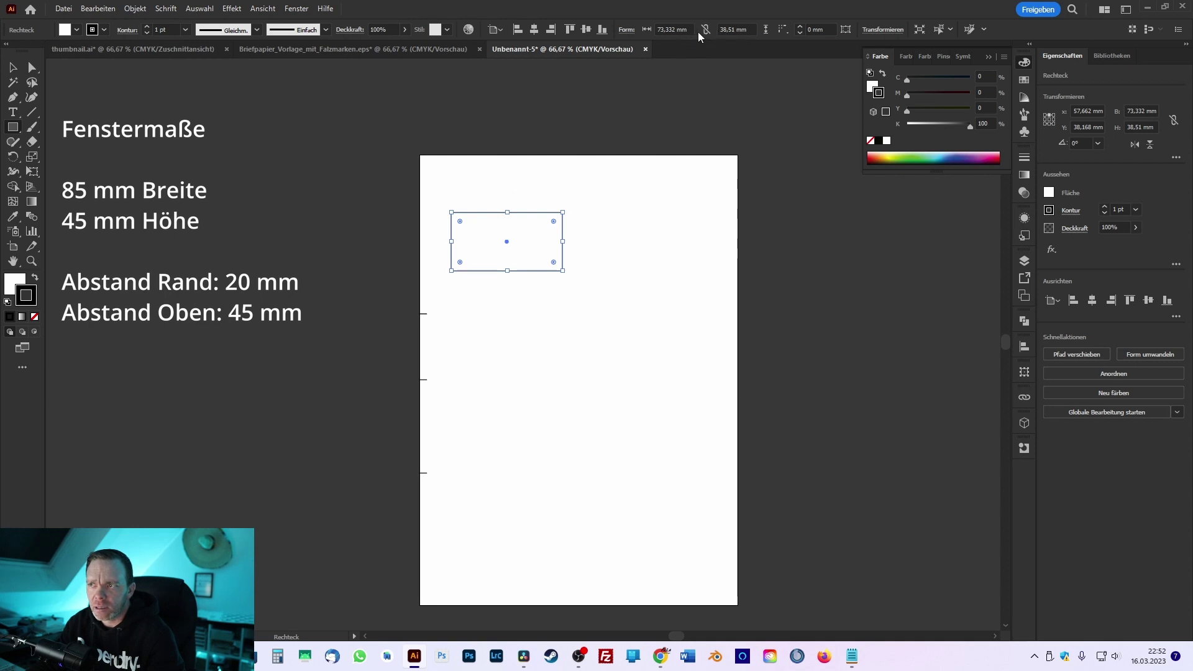
Set the address window rectangle's width to 85 mm and its height to 45 mm.
{"action": "double_click", "coordinate": [664, 30]}
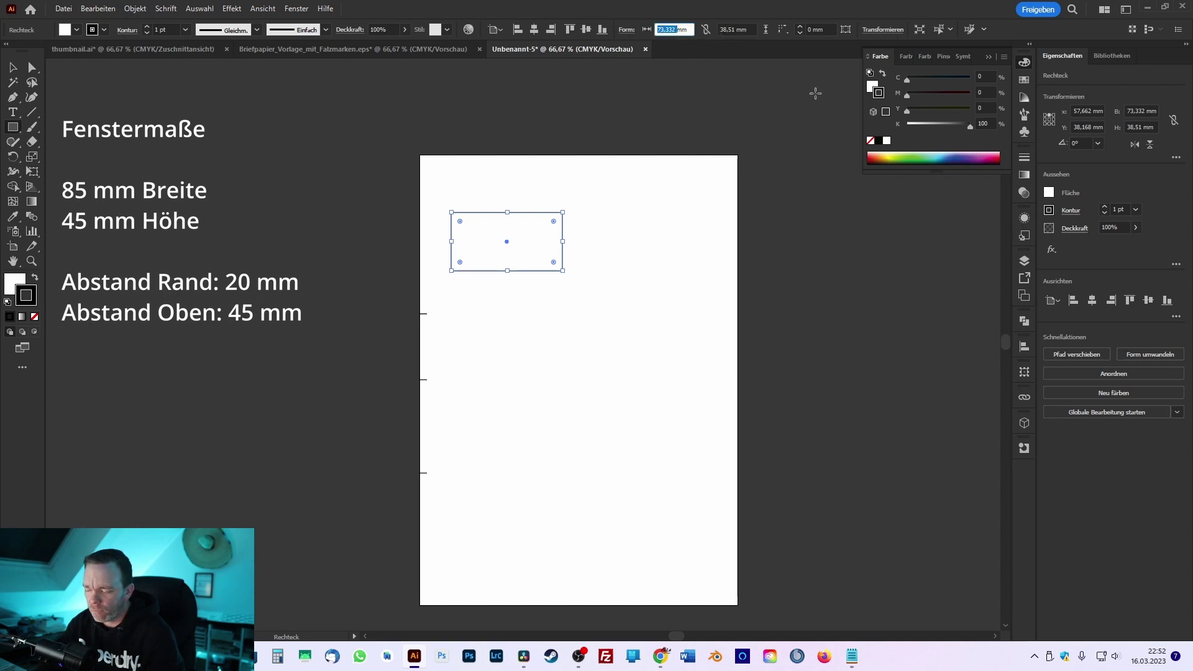
{"action": "type", "text": "85"}
{"action": "key", "text": "Return"}
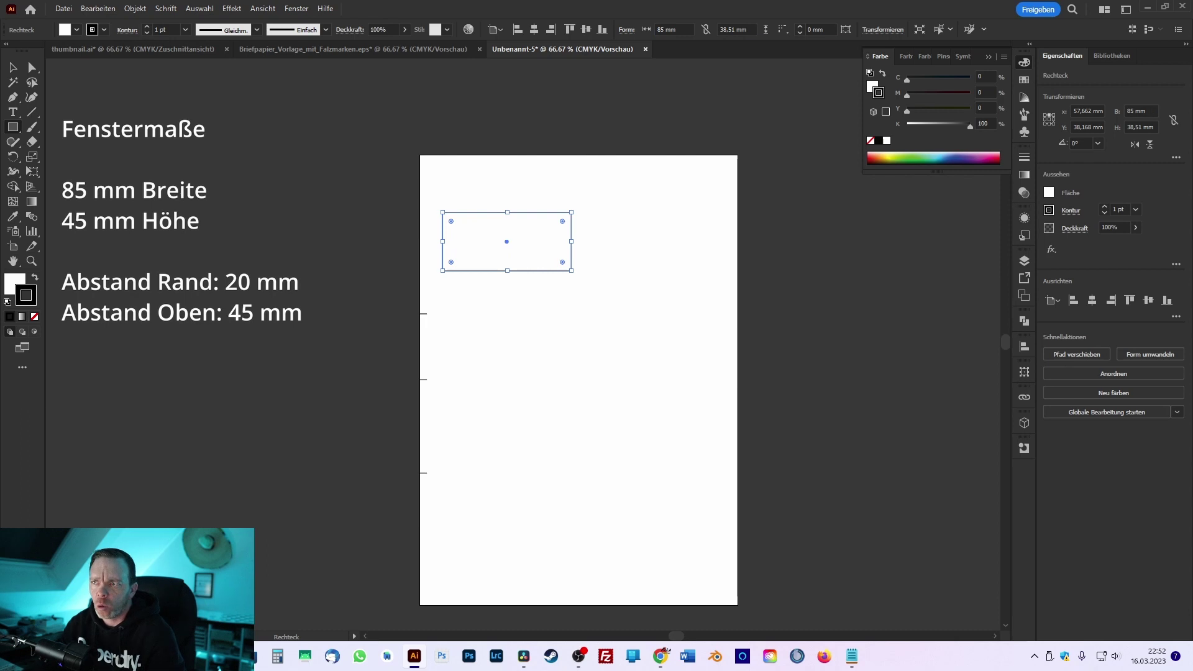
{"action": "double_click", "coordinate": [729, 29]}
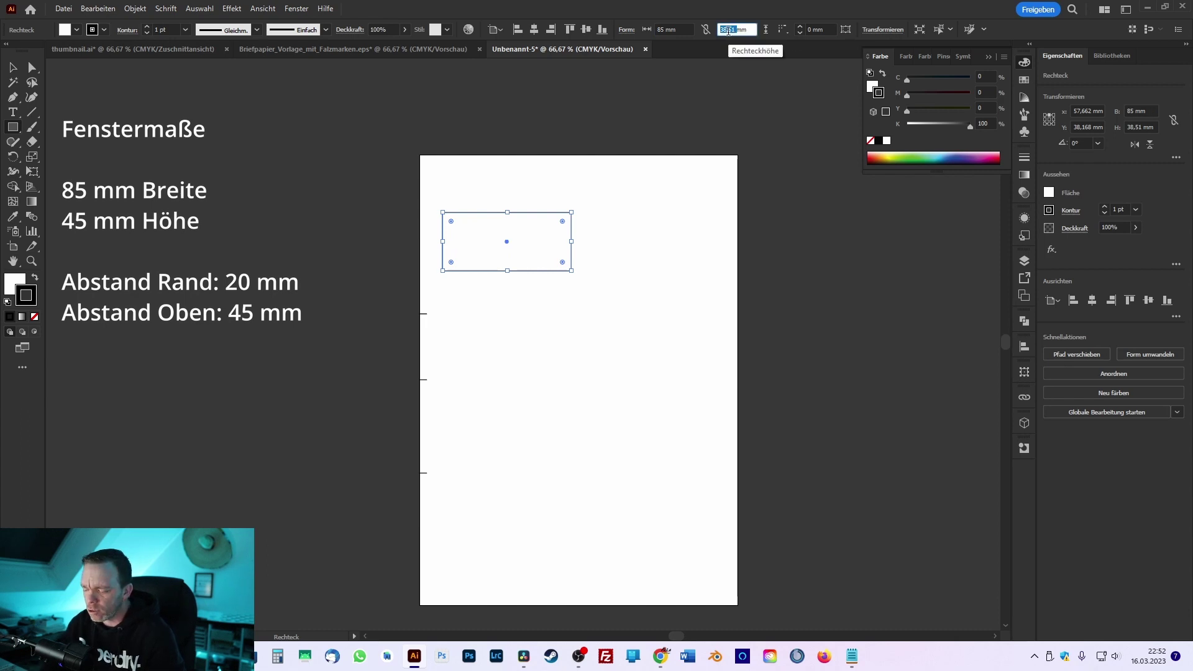
{"action": "type", "text": "45mm"}
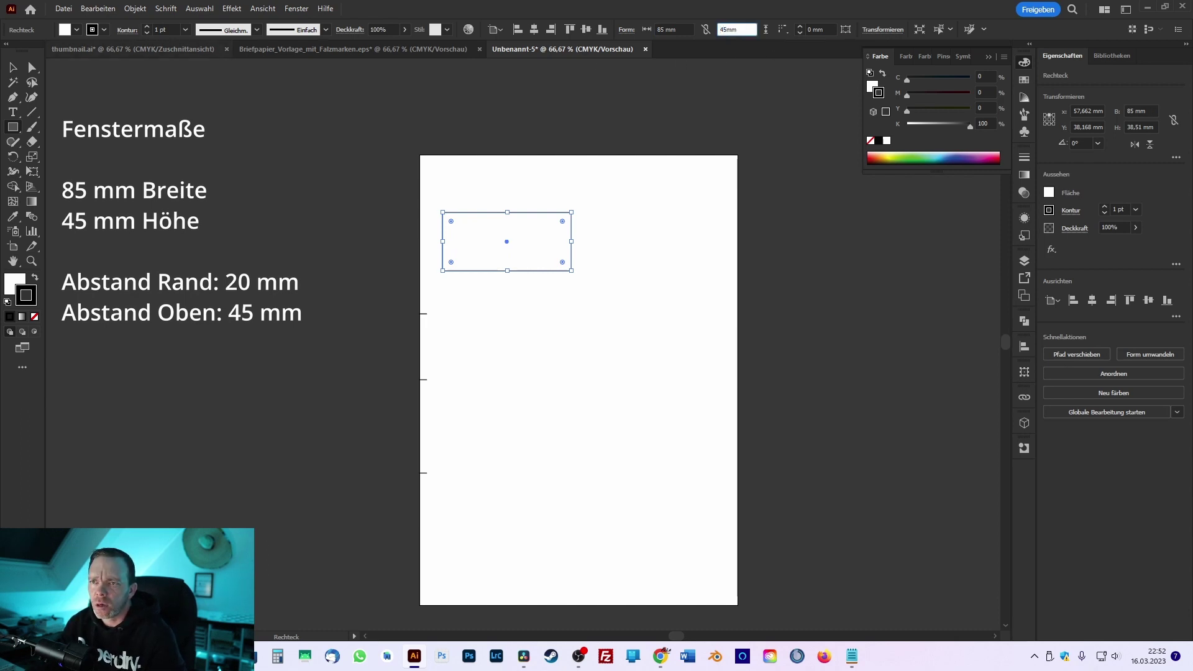
{"action": "key", "text": "Return"}
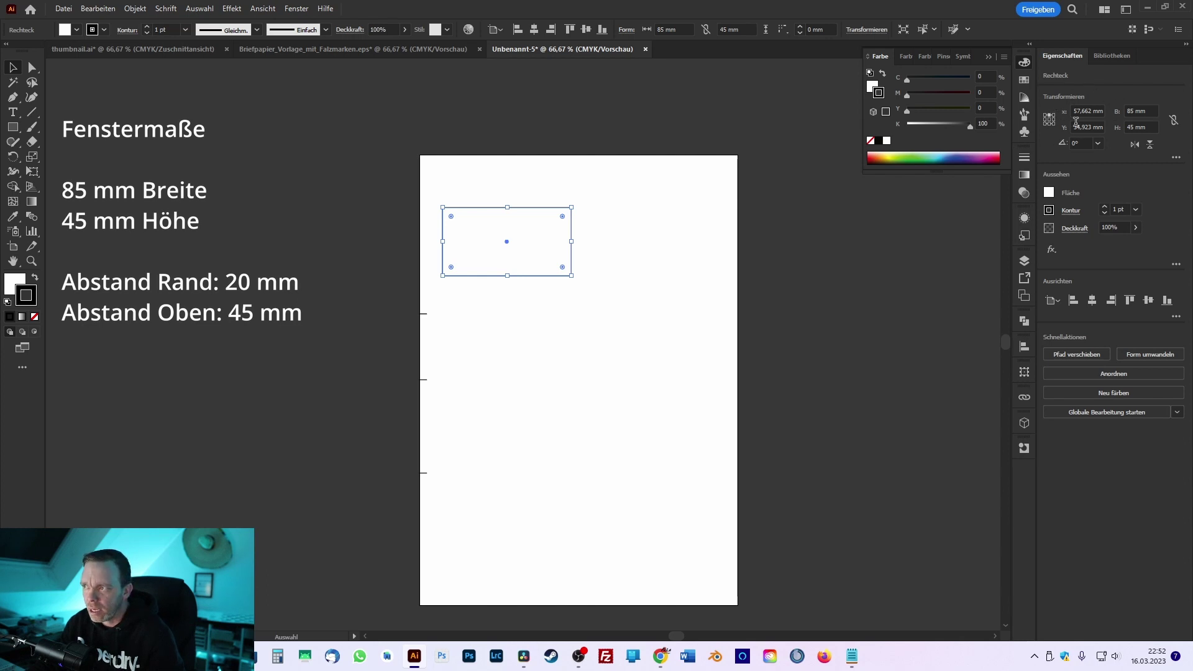
Set the window rectangle's Y and X positions to 20 mm, using its centre as the reference point.
{"action": "left_click", "coordinate": [1049, 119]}
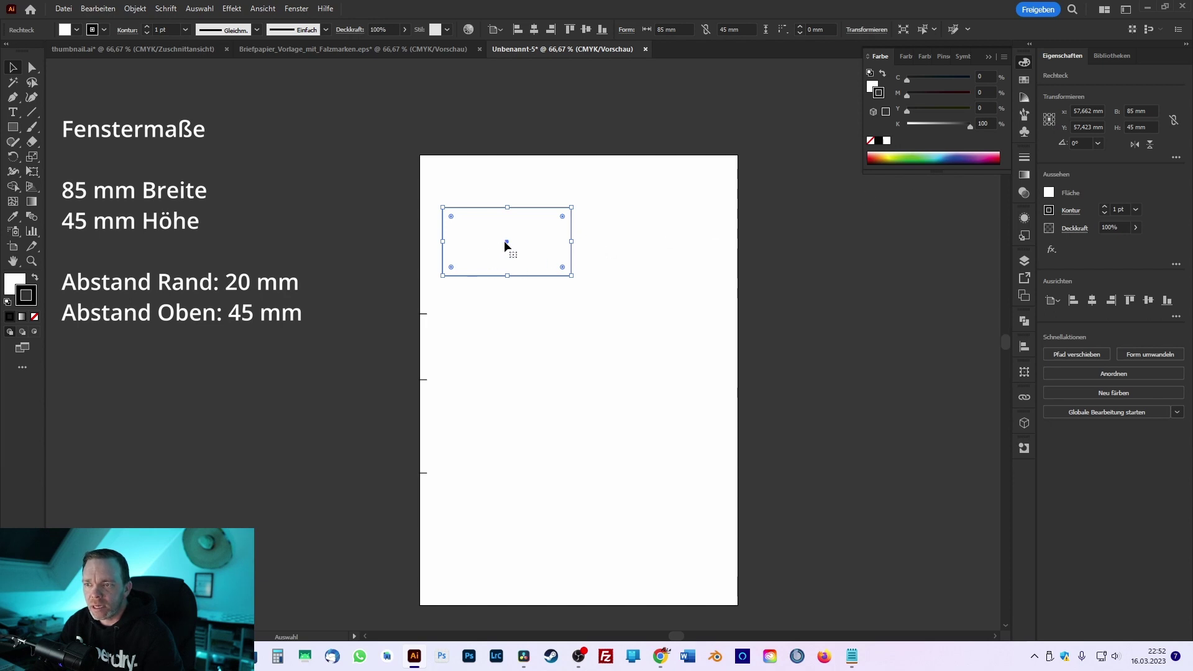
{"action": "double_click", "coordinate": [1079, 127]}
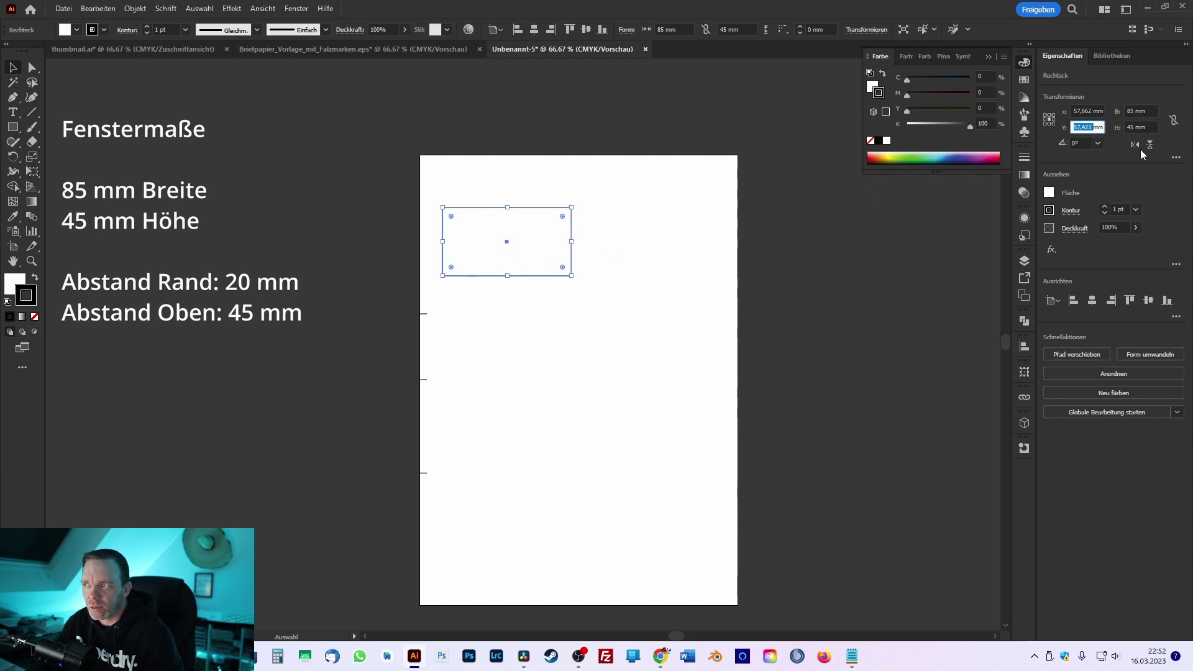
{"action": "type", "text": "20"}
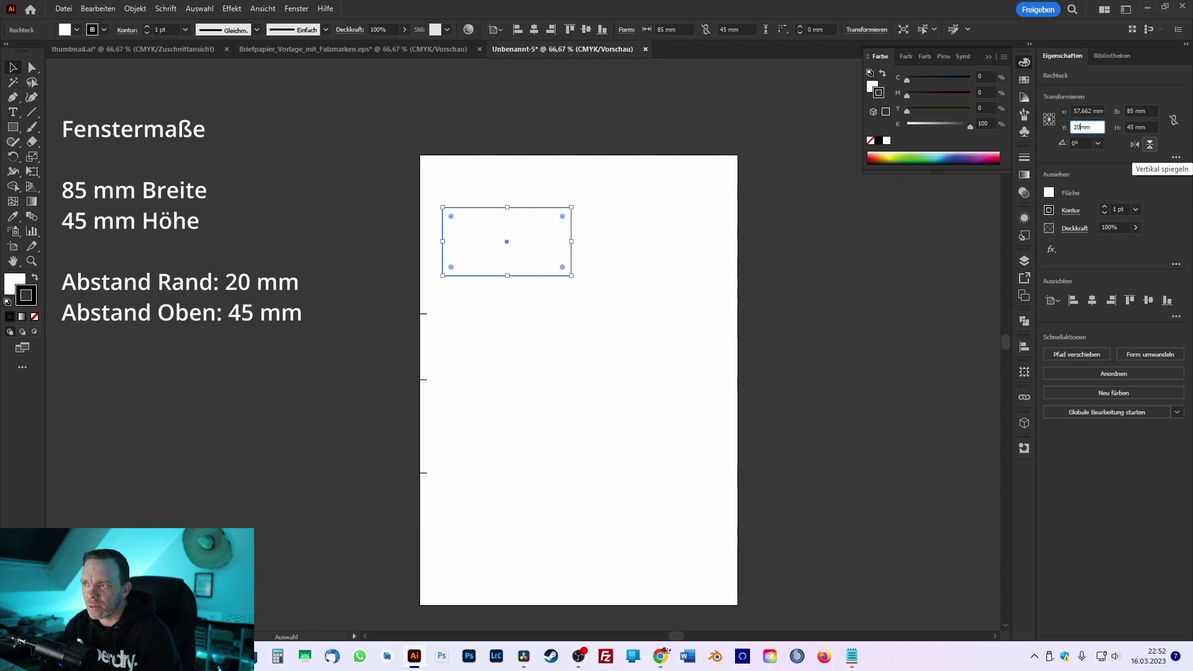
{"action": "key", "text": "Return"}
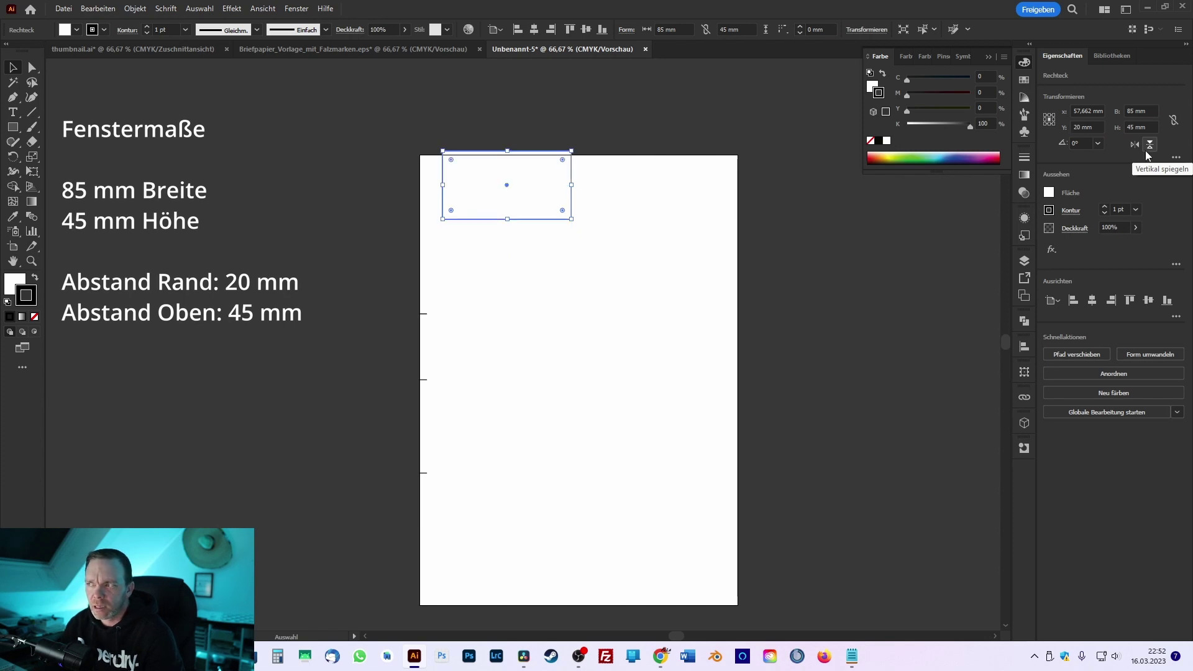
{"action": "double_click", "coordinate": [1082, 112]}
{"action": "type", "text": "20"}
{"action": "key", "text": "Return"}
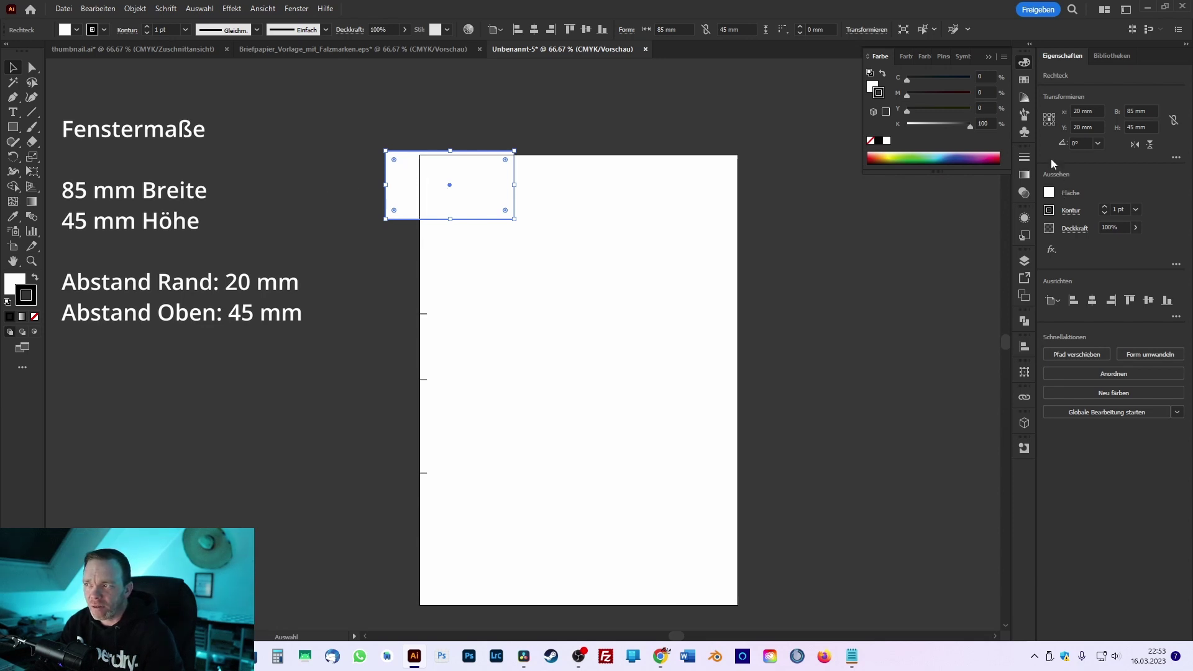
Switch the reference point to the window rectangle's left edge and set its X position to 20 mm.
{"action": "left_click", "coordinate": [1045, 121]}
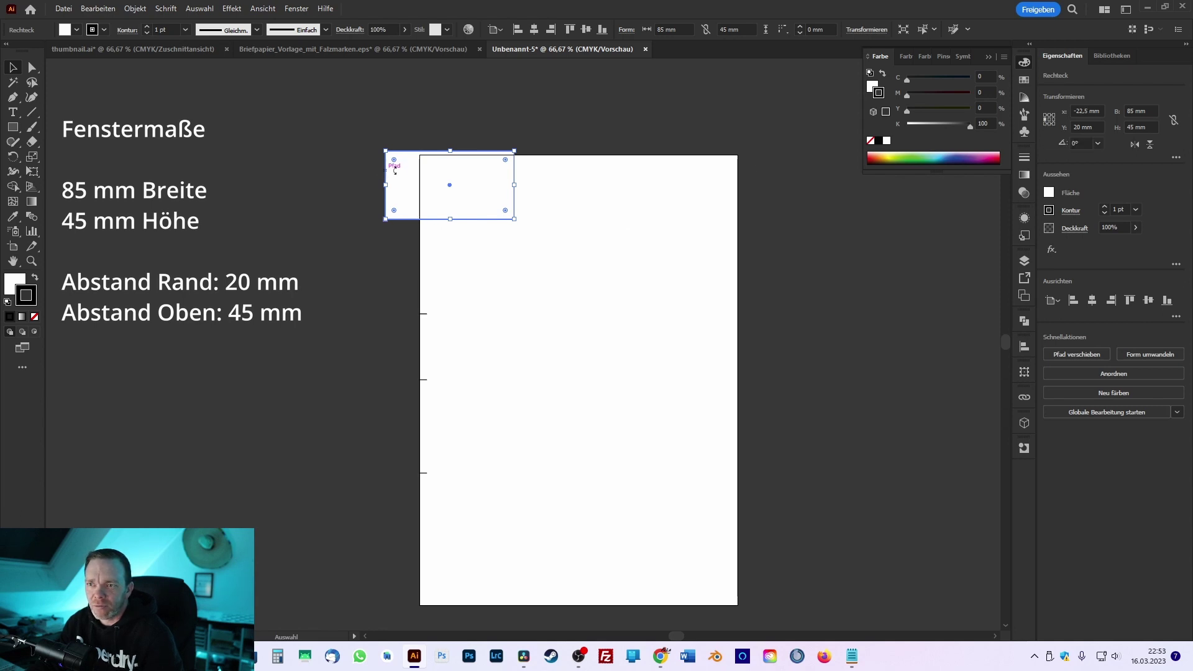
{"action": "double_click", "coordinate": [1082, 111]}
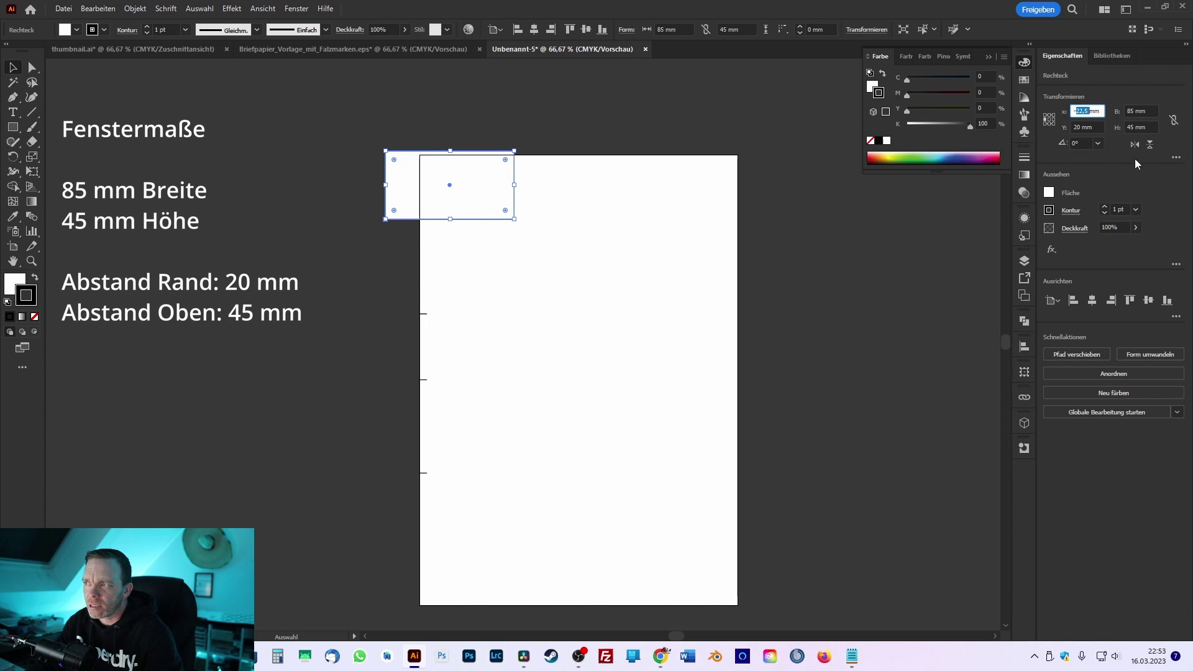
{"action": "type", "text": "20"}
{"action": "key", "text": "Return"}
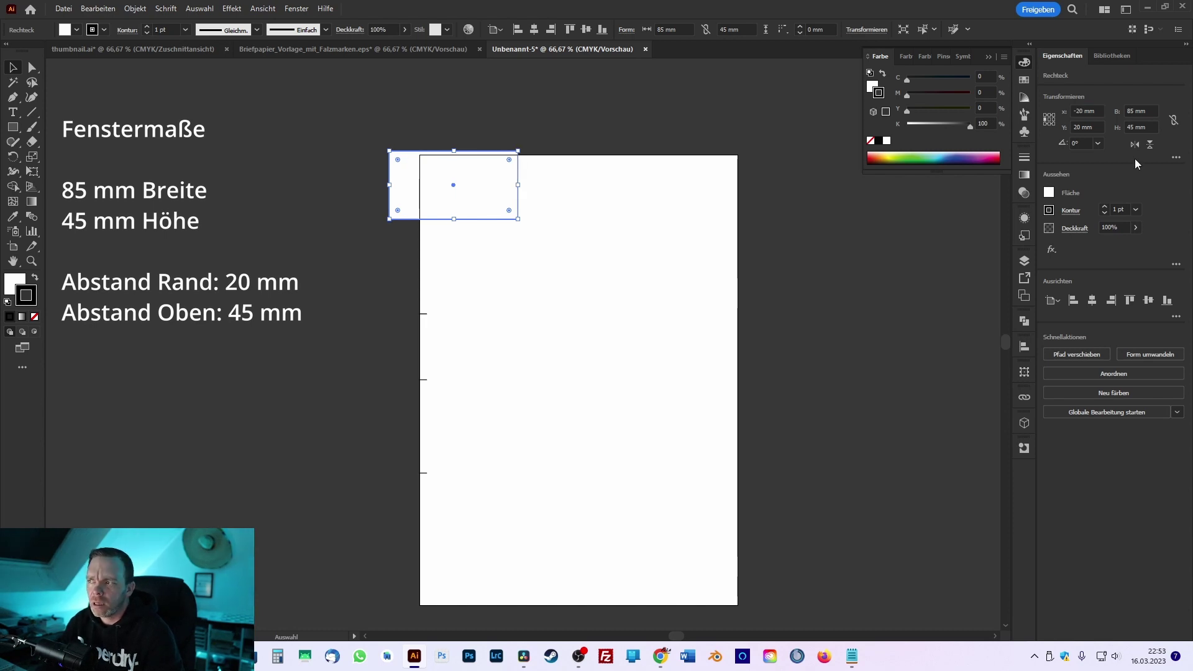
{"action": "double_click", "coordinate": [1083, 110]}
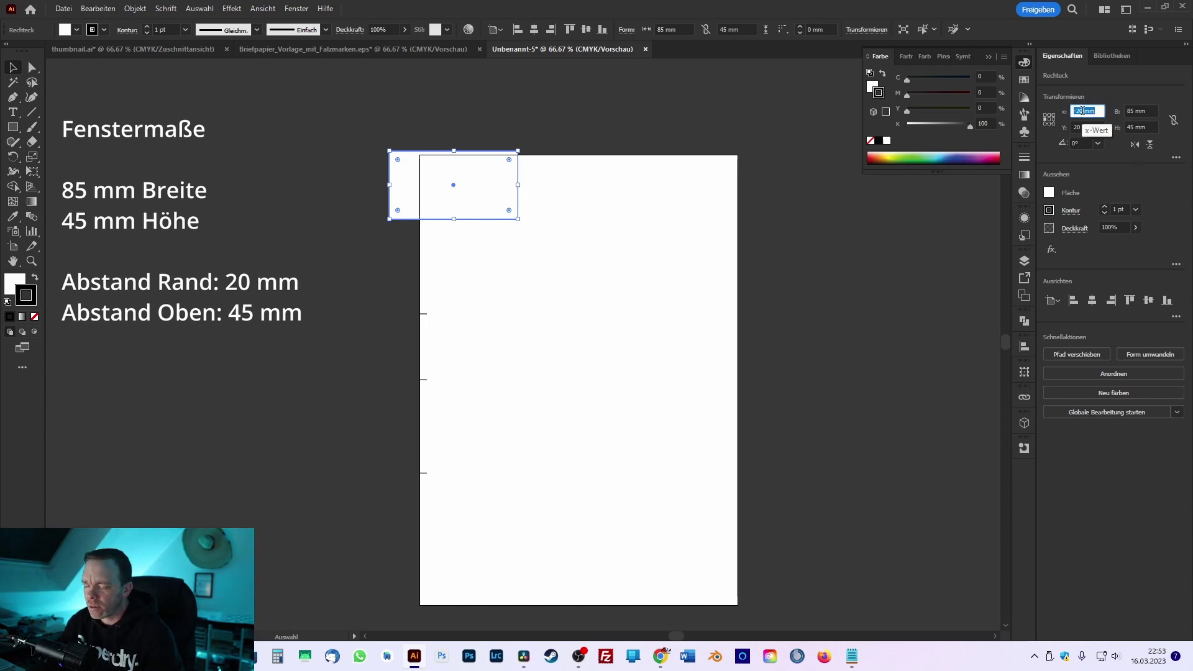
{"action": "type", "text": "20"}
{"action": "key", "text": "Return"}
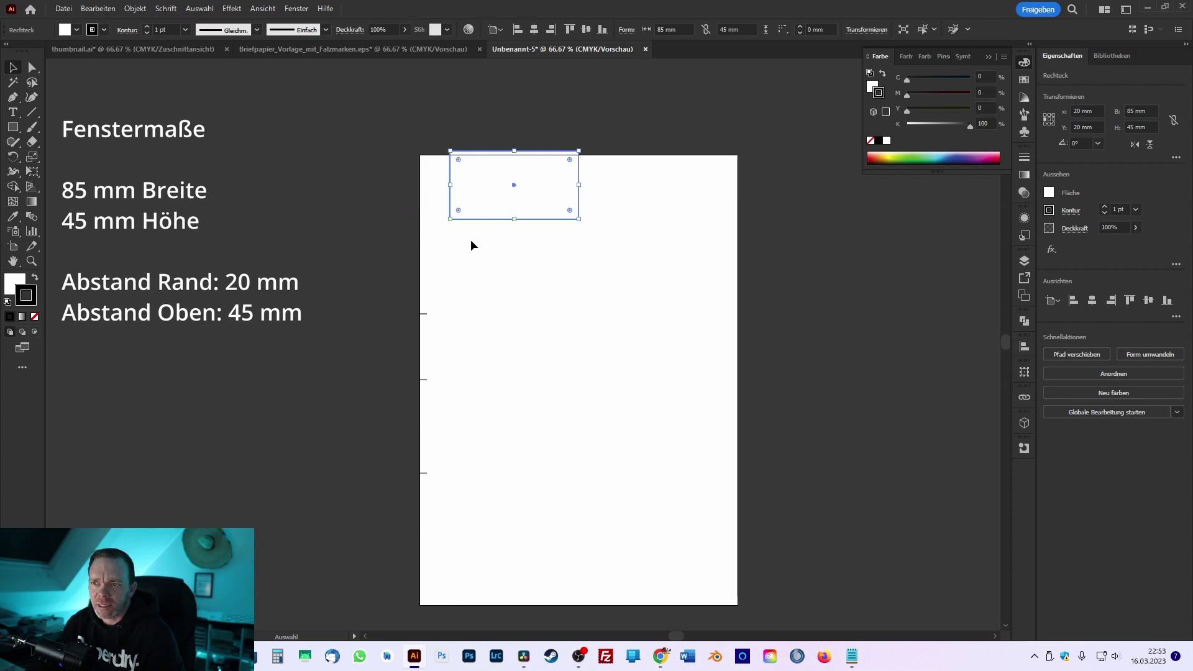
Switch the reference point to the window rectangle's top edge and set its Y position to 45 mm.
{"action": "left_click", "coordinate": [1049, 119]}
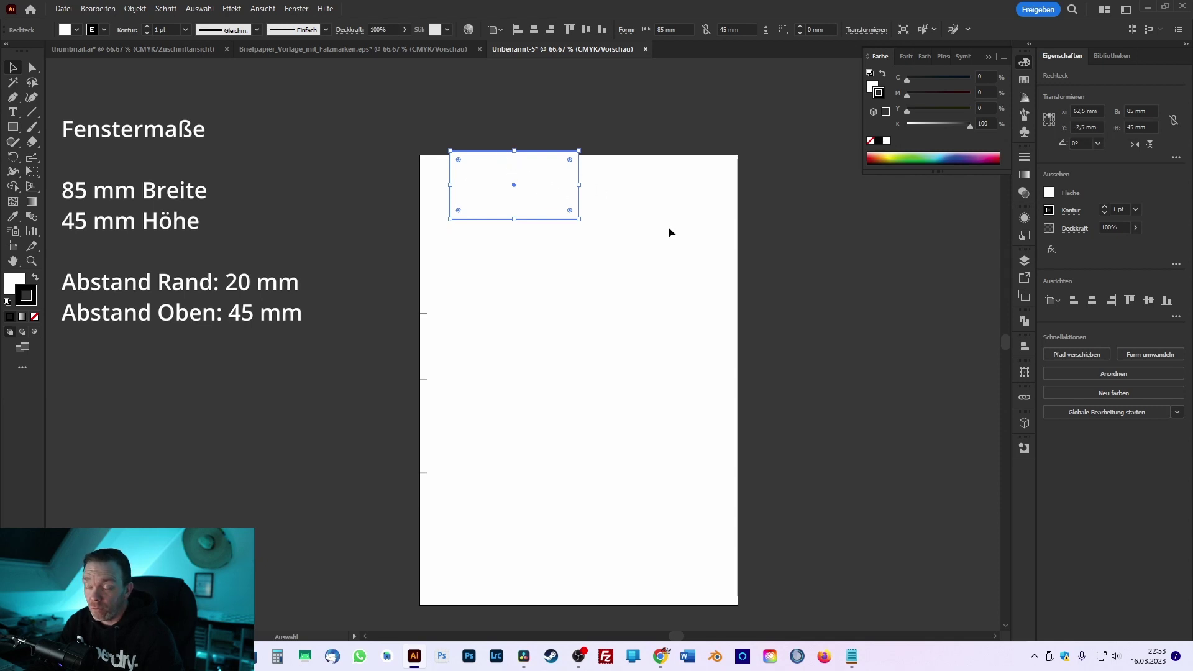
{"action": "left_click", "coordinate": [1080, 125]}
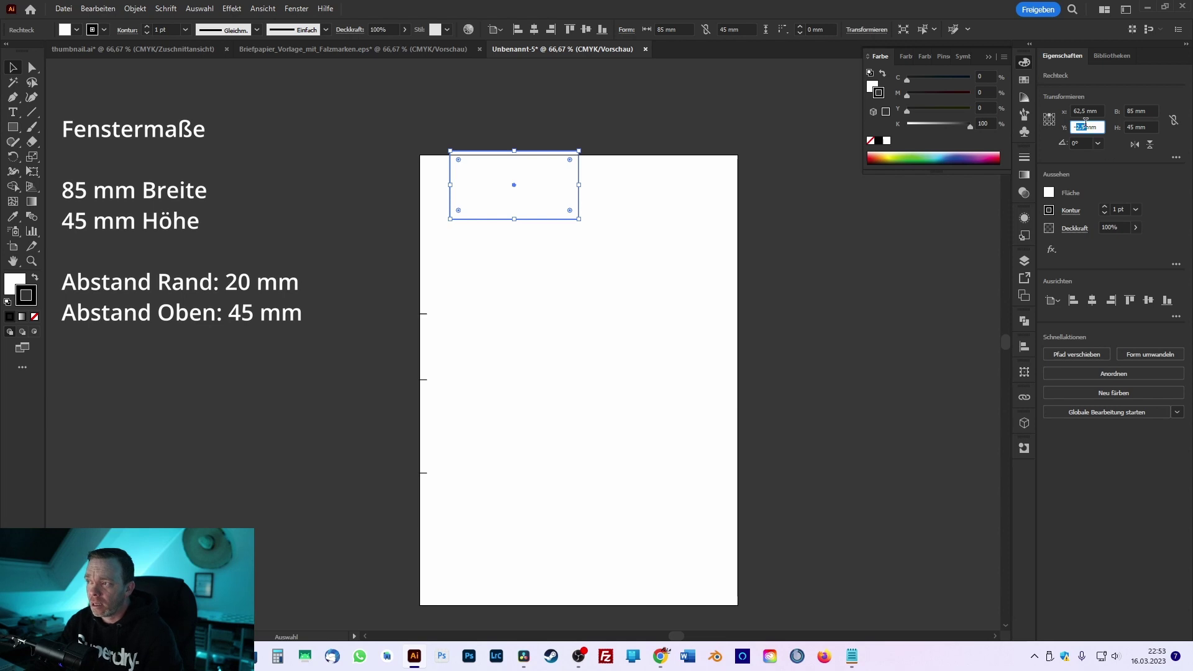
{"action": "type", "text": "45"}
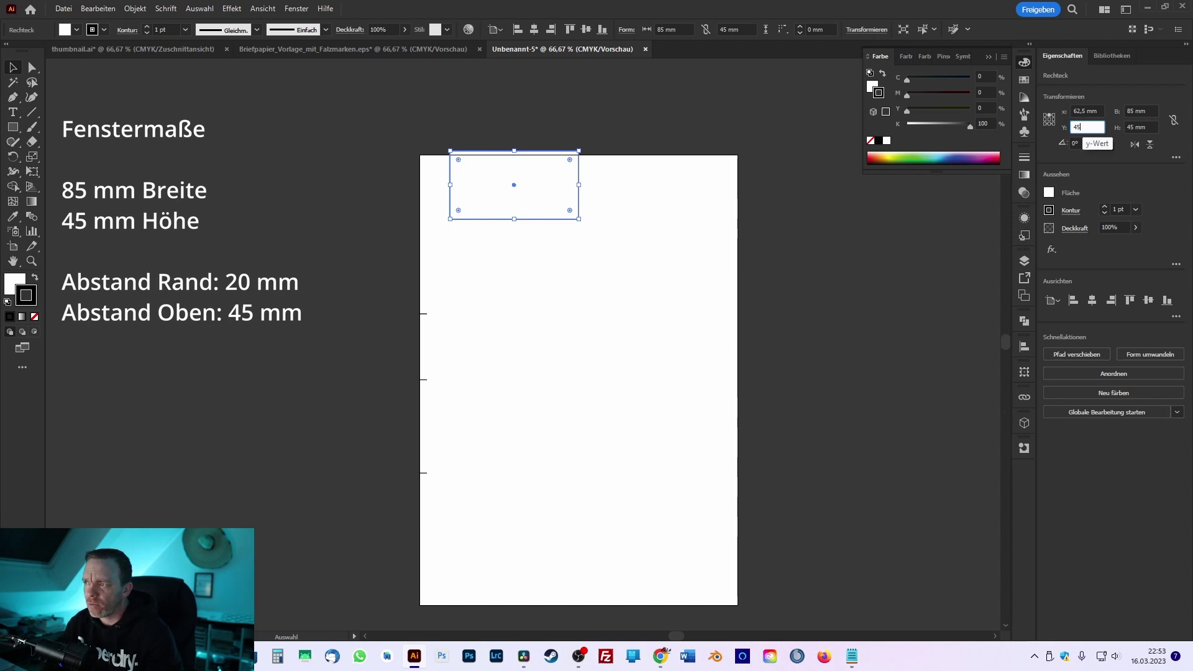
{"action": "key", "text": "Return"}
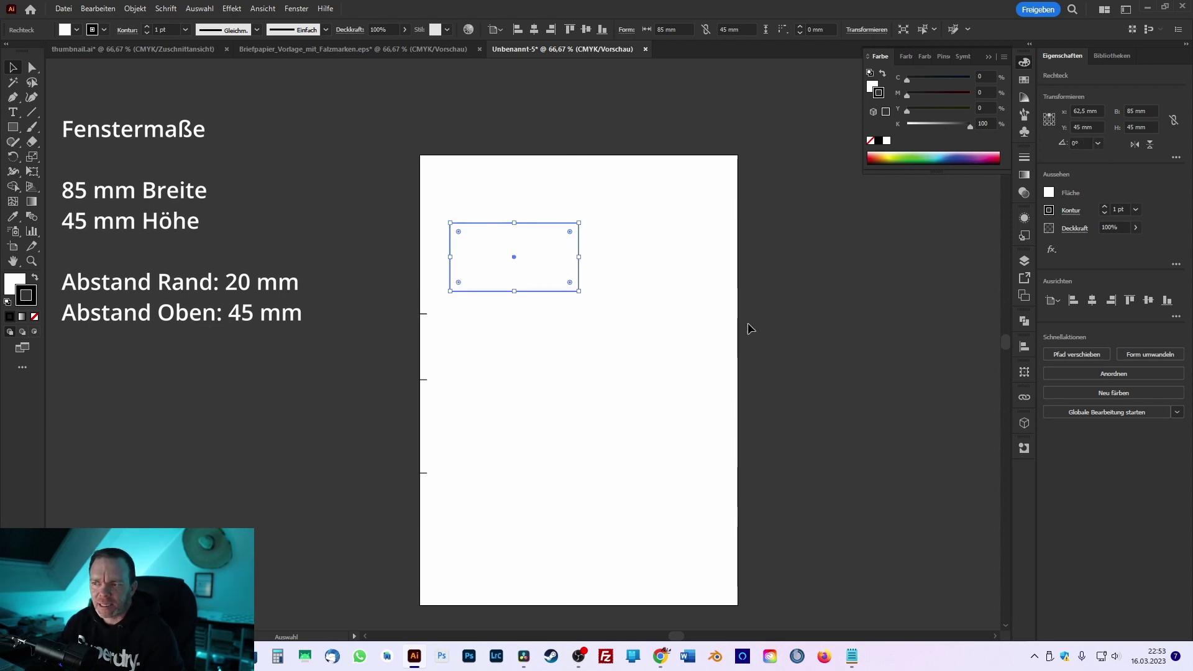
{"action": "left_click", "coordinate": [712, 328]}
Create a 20 mm wide helper rectangle and align it to the artboard's left edge to check the window's margin.
{"action": "scroll", "coordinate": [672, 347], "scroll_direction": "left", "scroll_amount": 2}
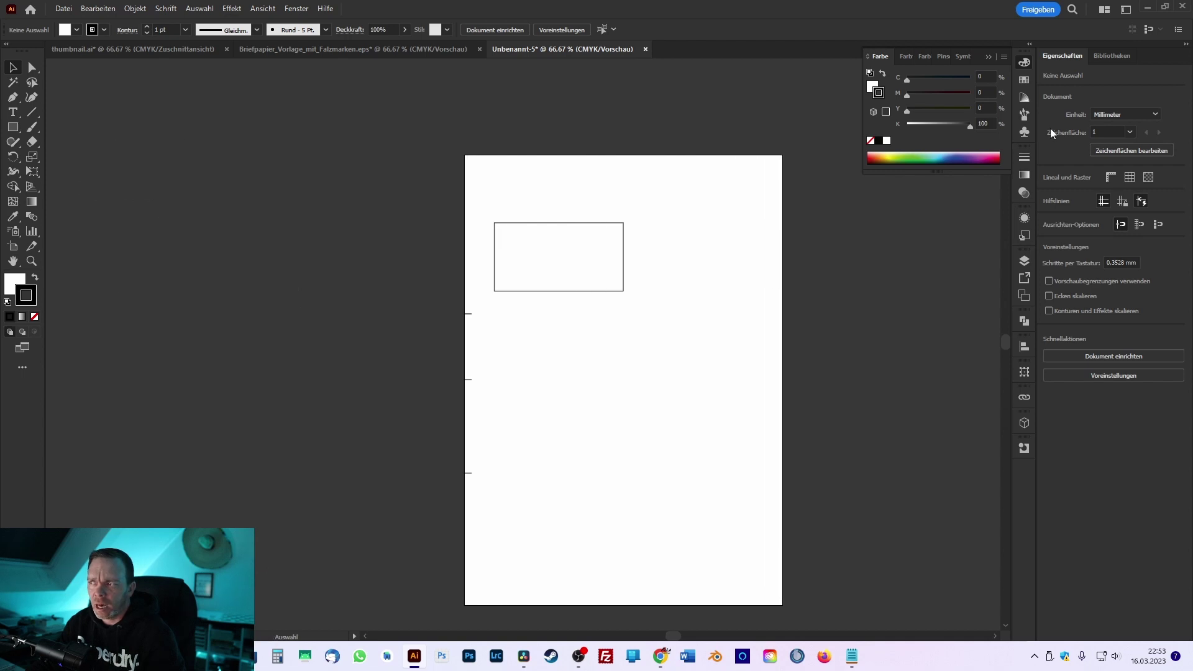
{"action": "left_click", "coordinate": [580, 225]}
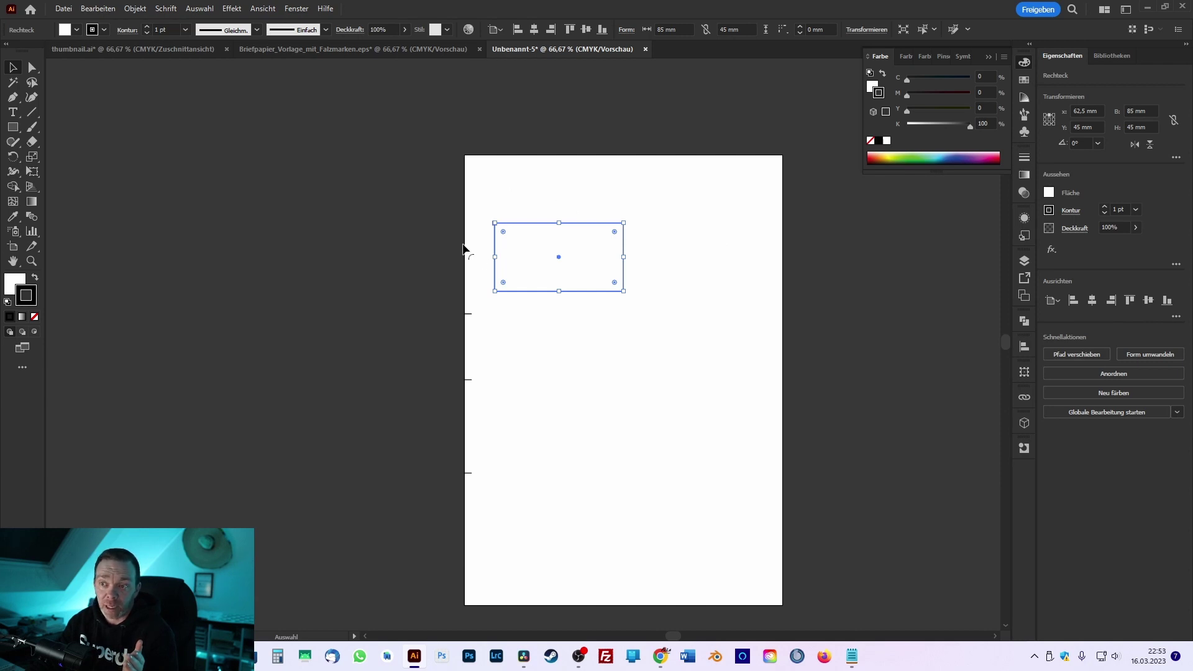
{"action": "left_click", "coordinate": [13, 128]}
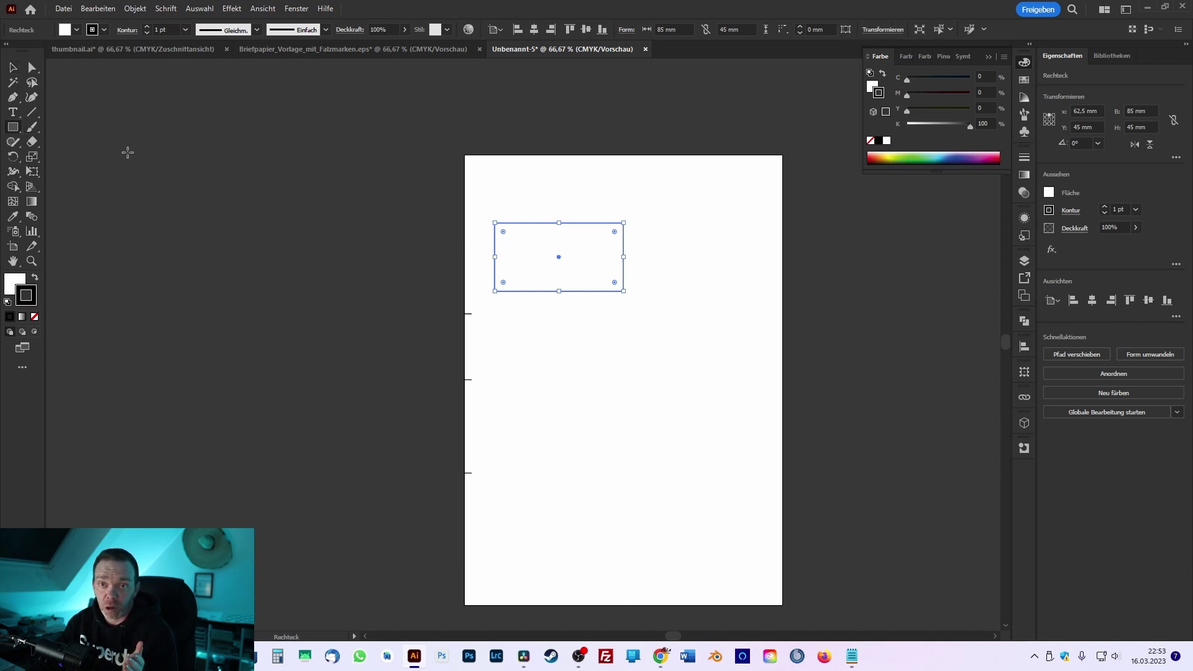
{"action": "left_click", "coordinate": [482, 195]}
{"action": "type", "text": "20"}
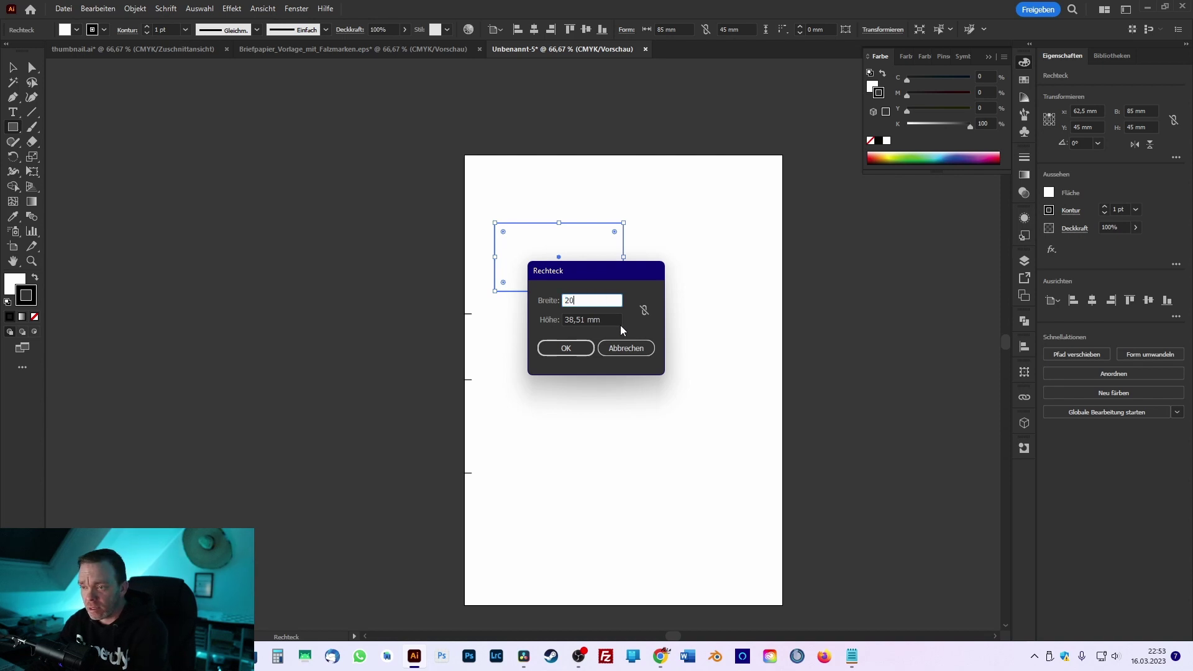
{"action": "left_click", "coordinate": [567, 348]}
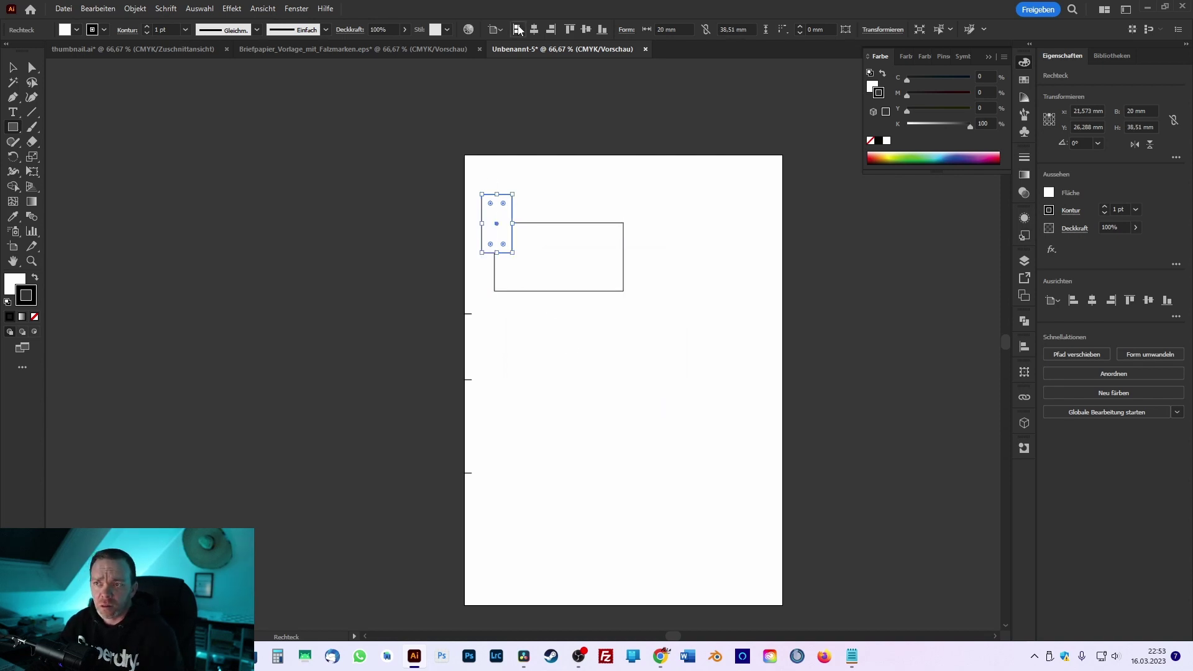
{"action": "left_click", "coordinate": [517, 29]}
{"action": "left_click", "coordinate": [12, 67]}
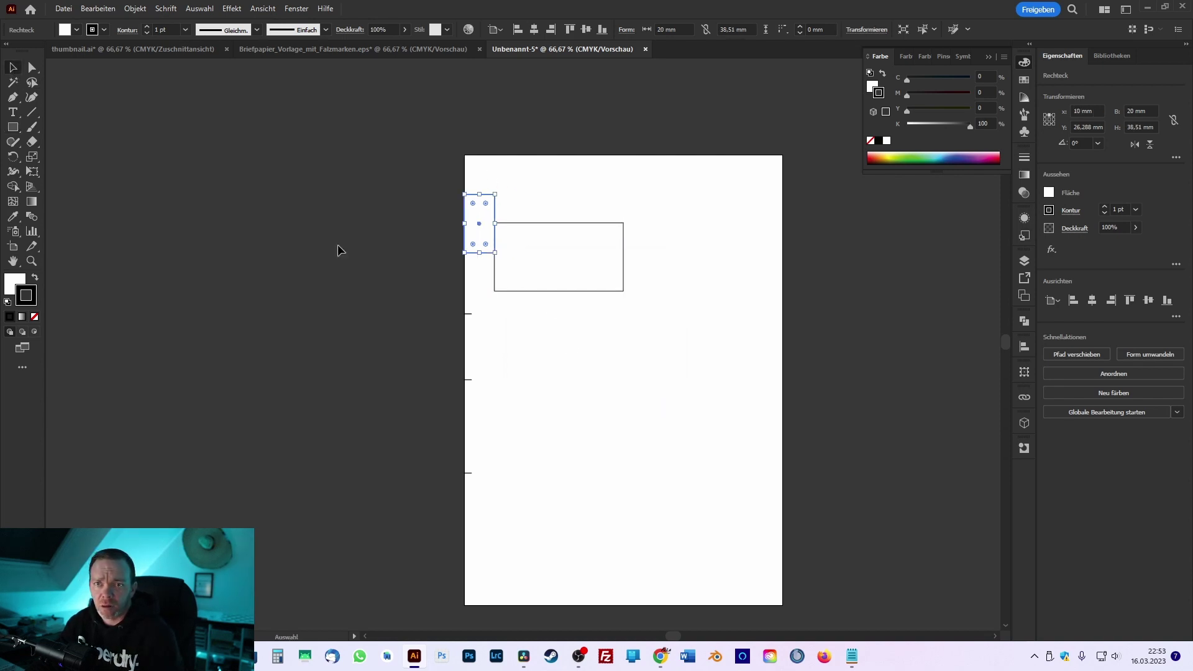
Compare the window's left edge with the helper rectangle, and delete the helper.
{"action": "left_click", "coordinate": [496, 278]}
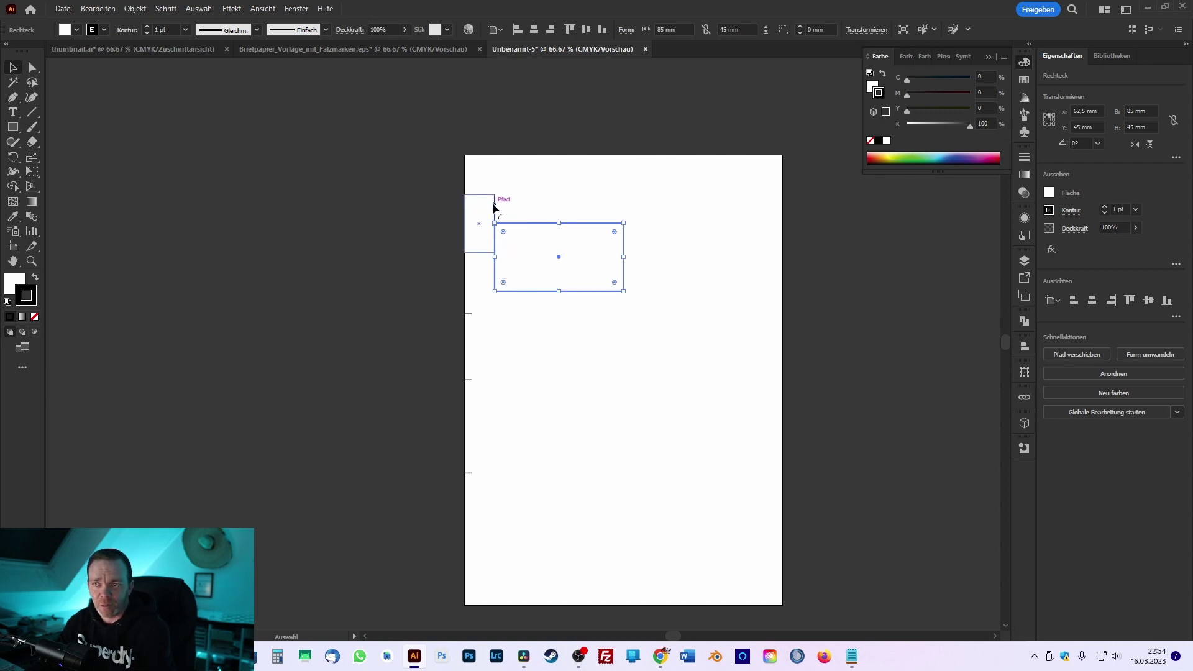
{"action": "left_click", "coordinate": [494, 205]}
{"action": "key", "text": "Delete"}
Switch the window rectangle's reference point between its top edge and centre to compare the position values.
{"action": "left_click", "coordinate": [530, 233]}
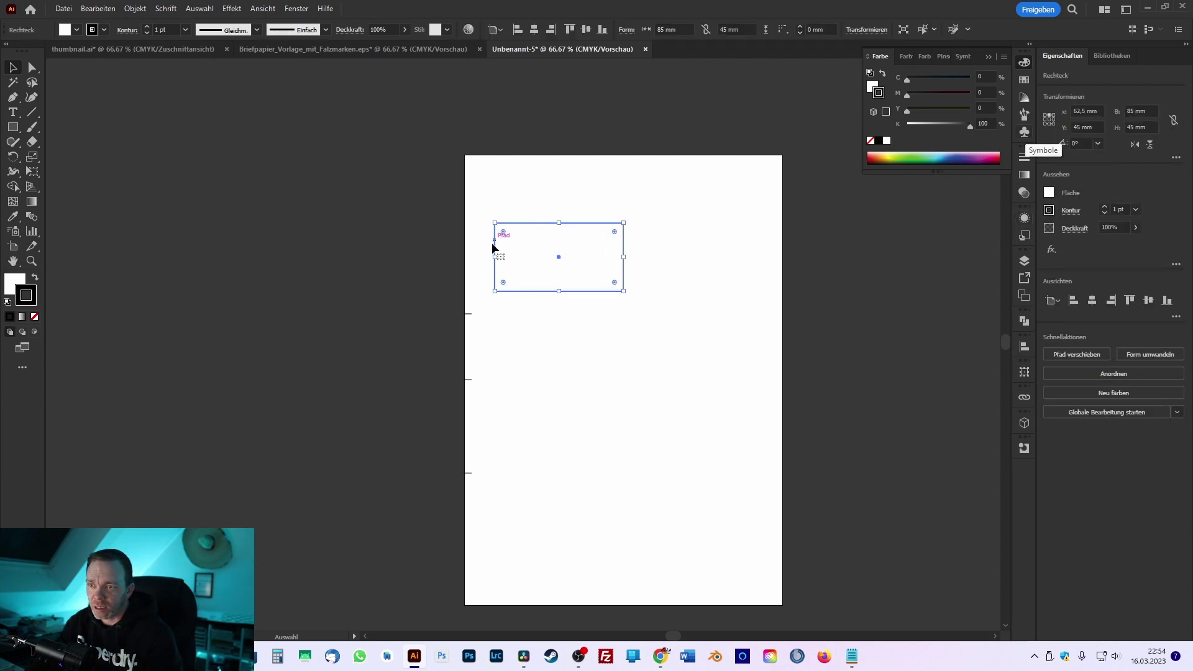
{"action": "left_click", "coordinate": [1047, 124]}
{"action": "left_click", "coordinate": [1050, 118]}
{"action": "left_click", "coordinate": [1050, 124]}
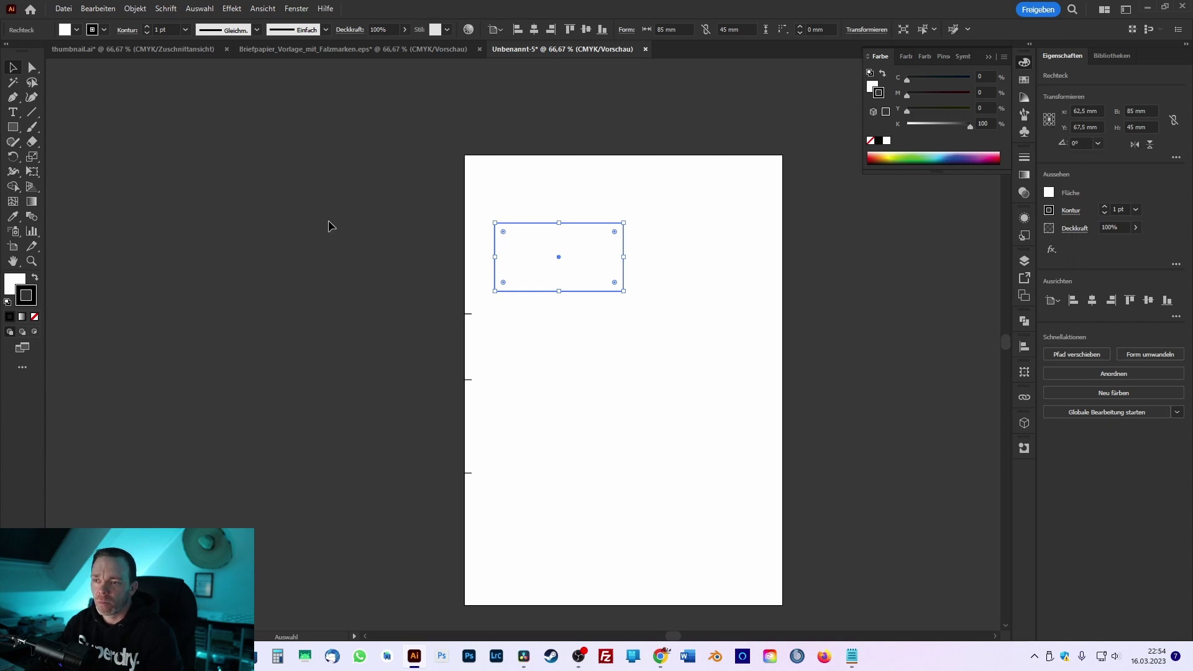
{"action": "left_click", "coordinate": [450, 288]}
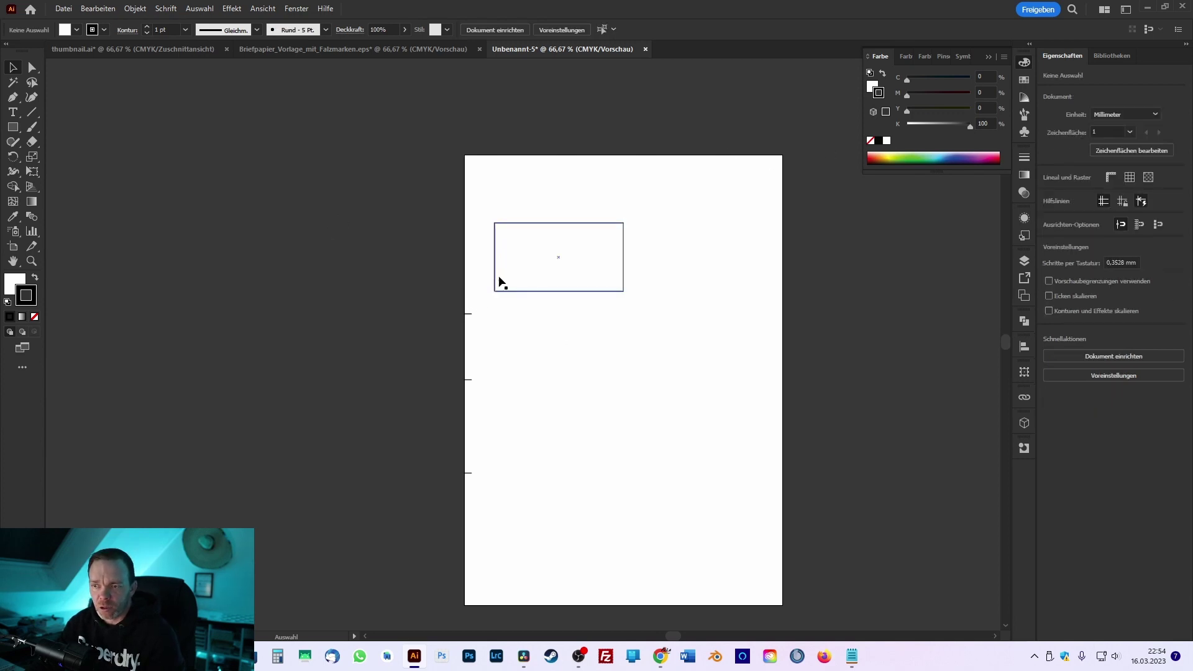
Add the placeholder text "asdasdasda" inside the upper part of the address window.
{"action": "left_click", "coordinate": [12, 111]}
{"action": "left_click", "coordinate": [510, 234]}
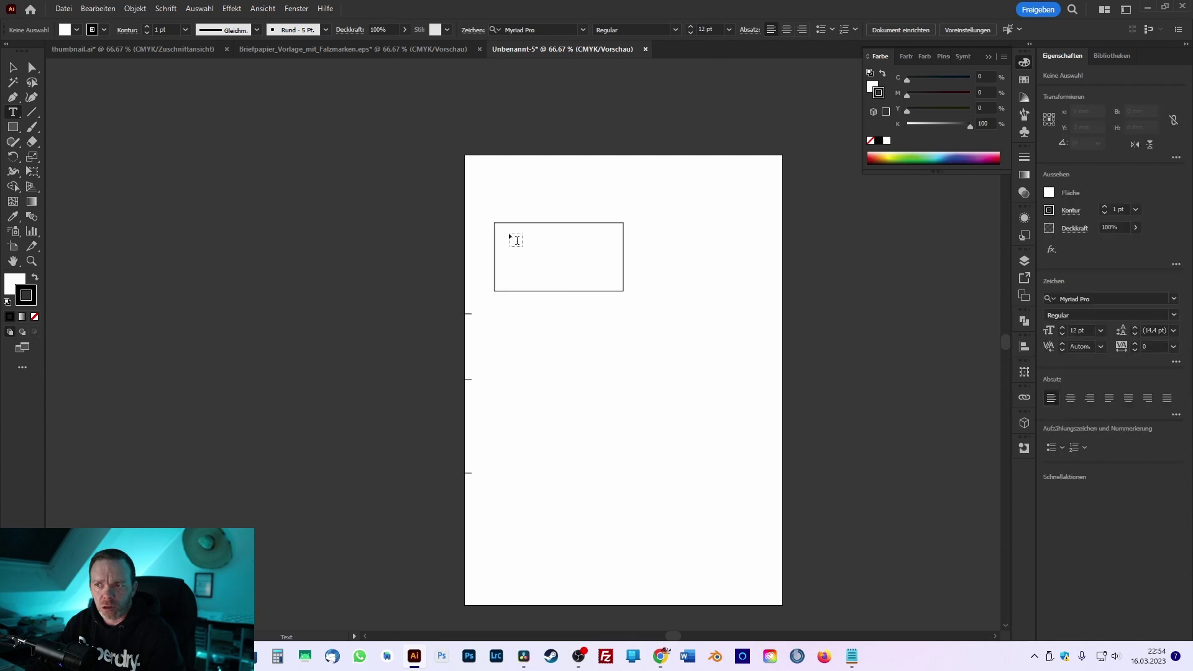
{"action": "type", "text": "asdasdasda"}
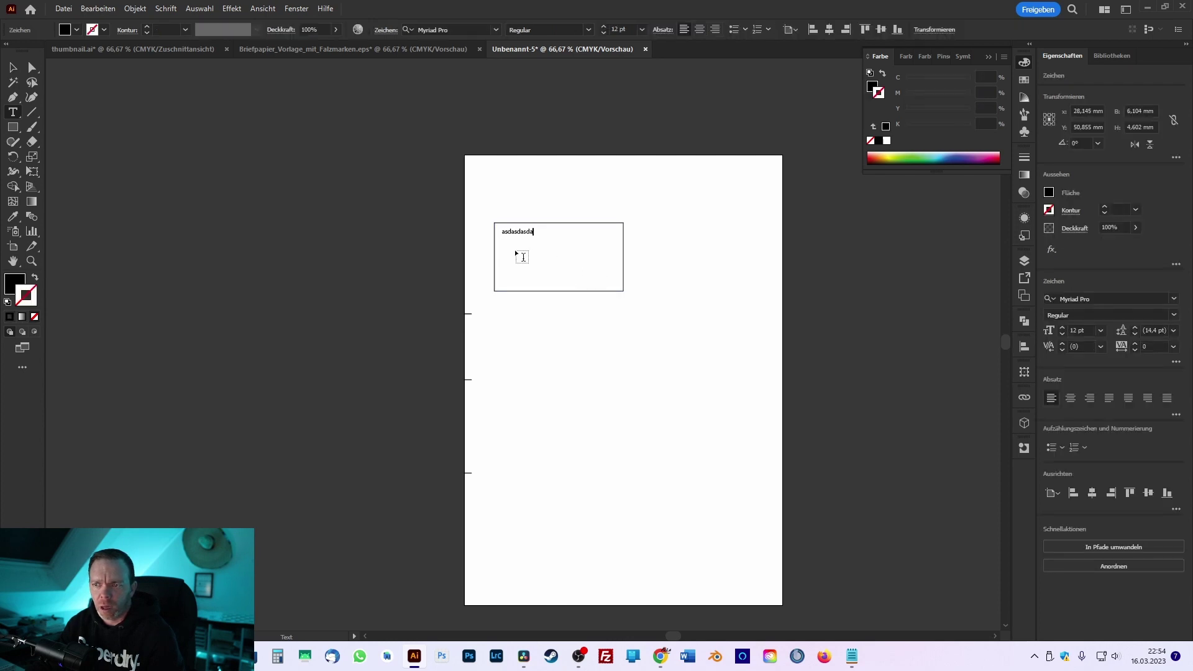
Complete the upper placeholder line with "asd asdasdasdasd" and add a separate two-line text "asdasdasd" / "Ansadfihusd" below it in the address window.
{"action": "type", "text": "asd asdasdasdasd"}
{"action": "key", "text": "Return"}
{"action": "key", "text": "Return"}
{"action": "type", "text": "asd"}
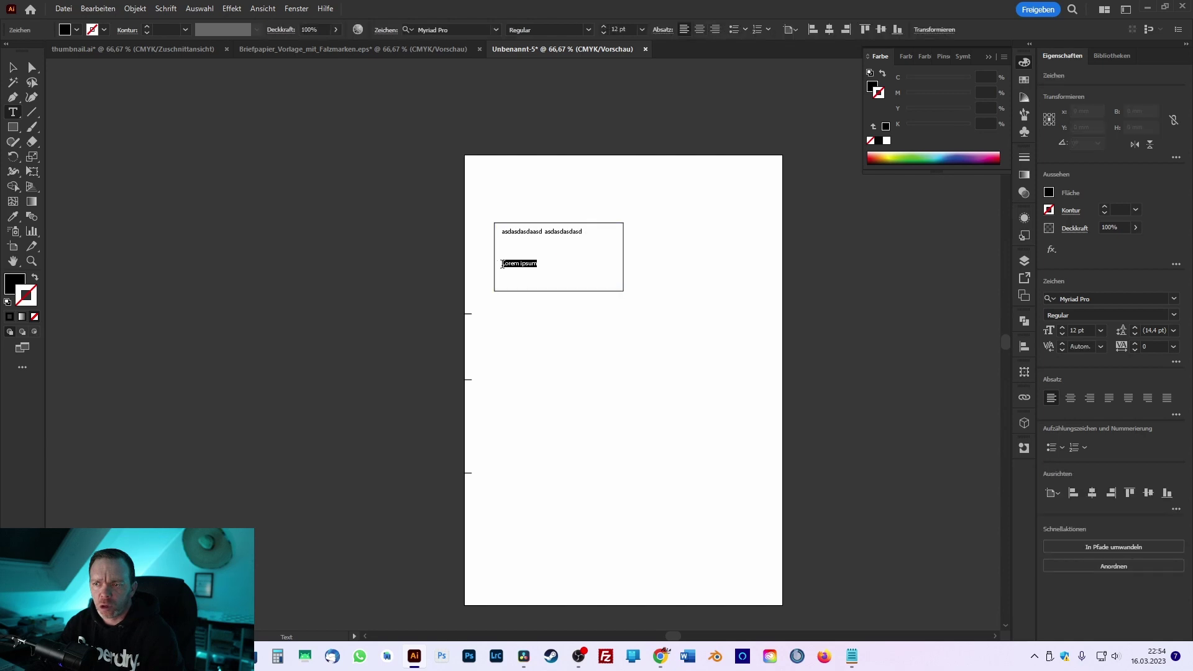
{"action": "type", "text": "asdasd"}
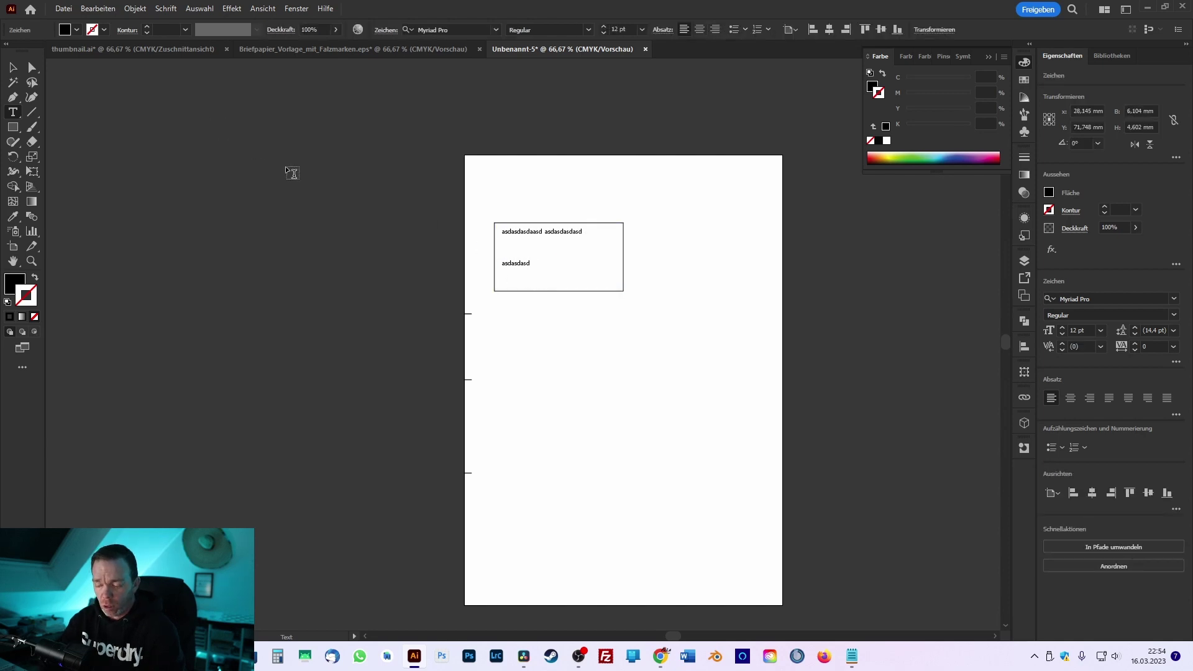
{"action": "key", "text": "Return"}
{"action": "type", "text": "Ansadfihusd"}
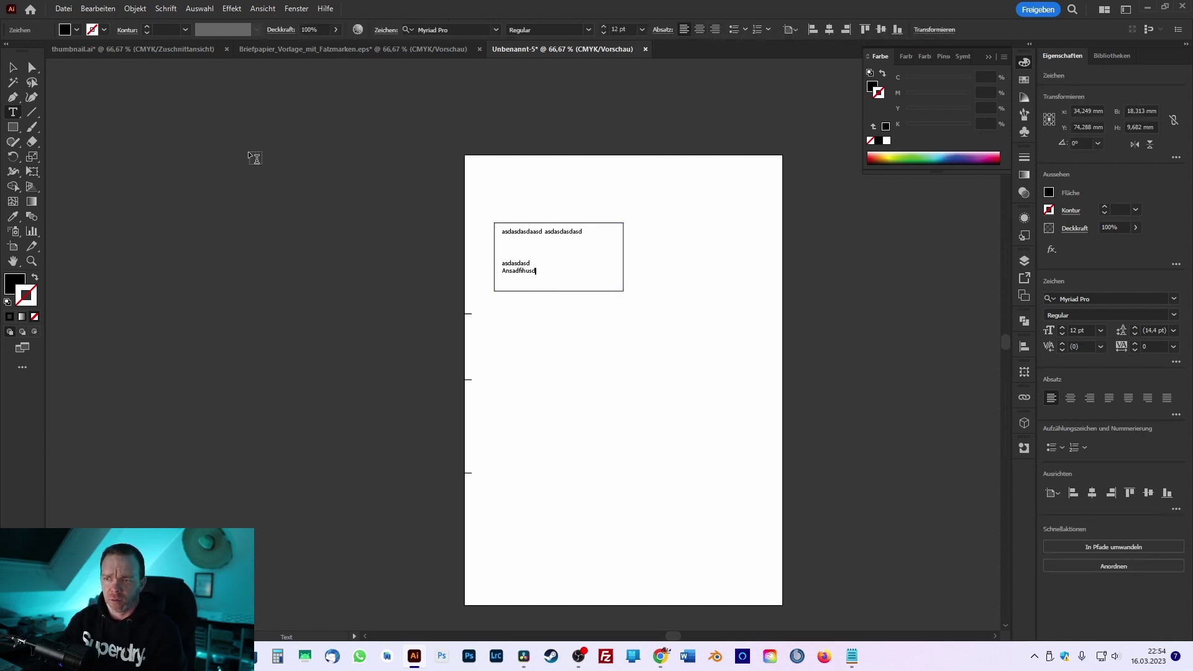
Scale up the two-line placeholder text so it fills more of the address window's lower part.
{"action": "key", "text": "Escape"}
{"action": "mouse_move", "coordinate": [559, 286]}
{"action": "left_mouse_down"}
{"action": "mouse_move", "coordinate": [536, 274]}
{"action": "mouse_move", "coordinate": [575, 292]}
{"action": "mouse_move", "coordinate": [561, 274]}
{"action": "left_mouse_up"}
{"action": "left_click", "coordinate": [559, 313]}
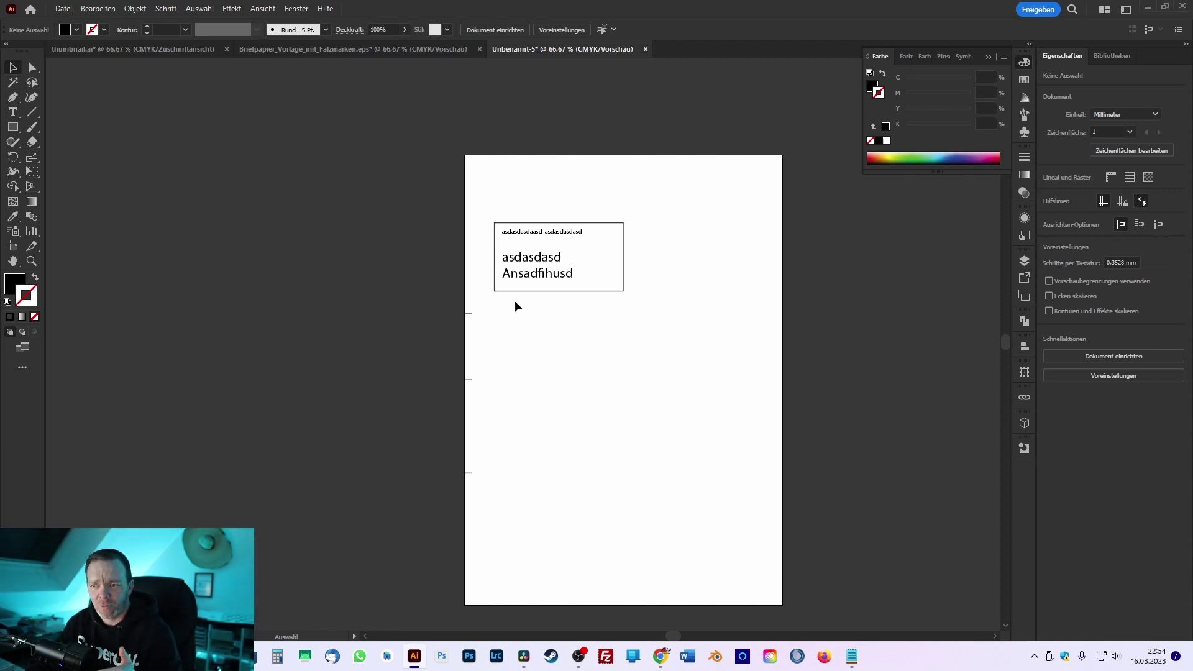
Delete both placeholder texts from the address window, keeping the window rectangle.
{"action": "left_click", "coordinate": [552, 238]}
{"action": "key", "text": "Delete"}
{"action": "left_click", "coordinate": [552, 272]}
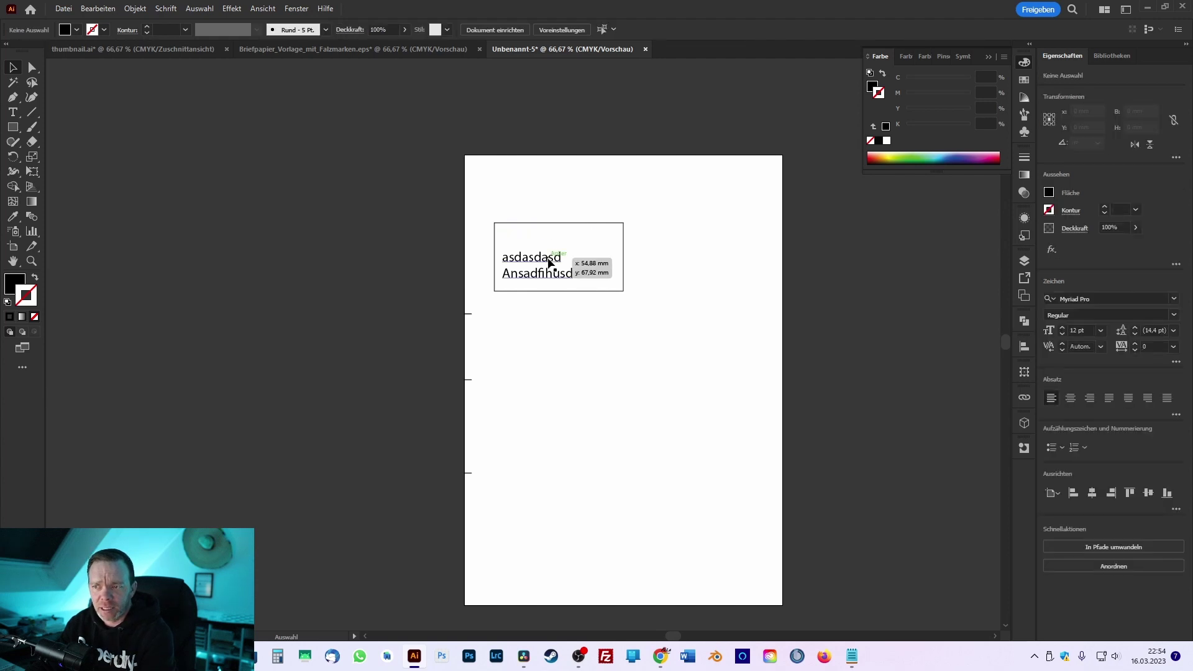
{"action": "key", "text": "Delete"}
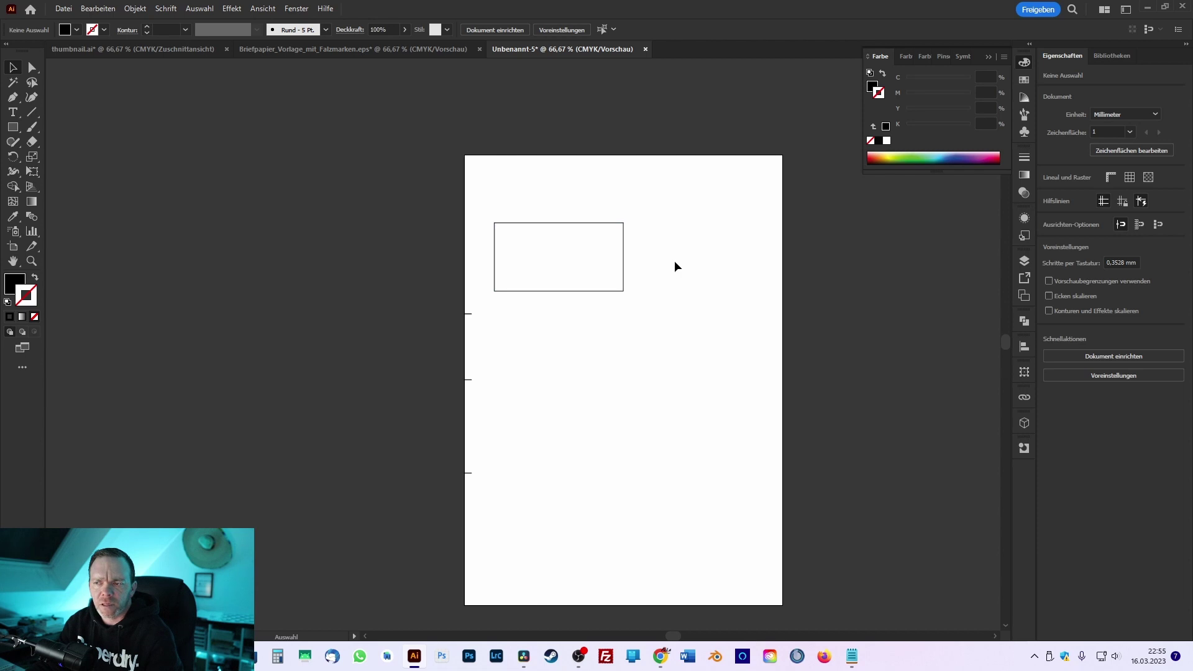
{"action": "left_click", "coordinate": [559, 222]}
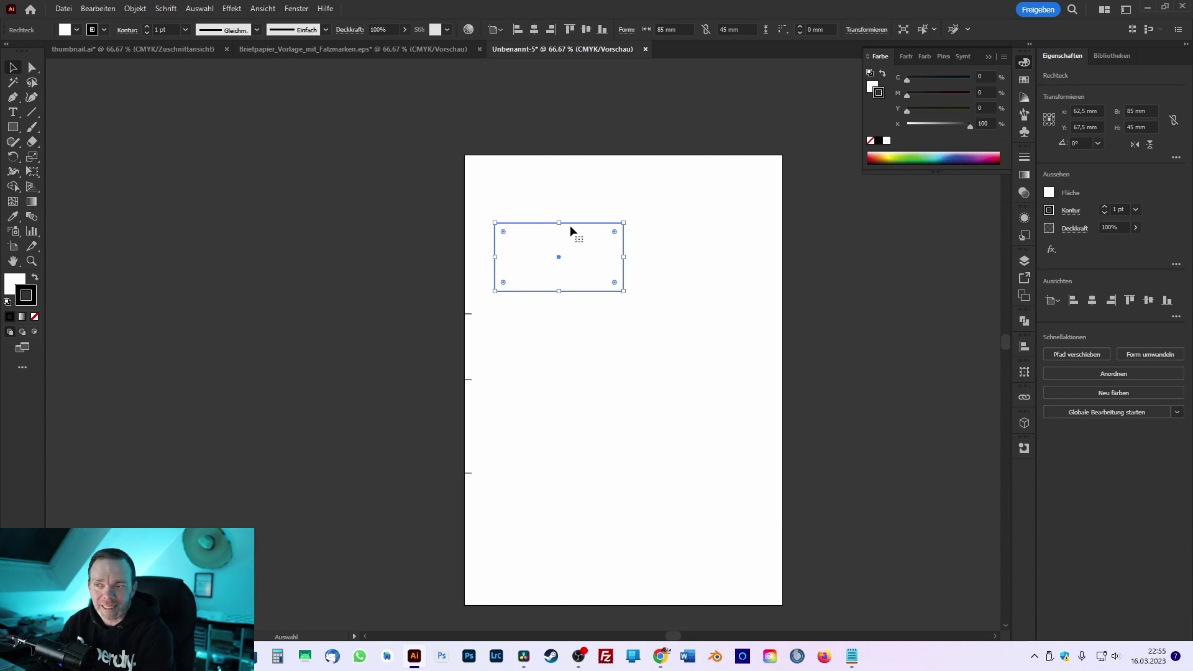
{"action": "left_click", "coordinate": [640, 233]}
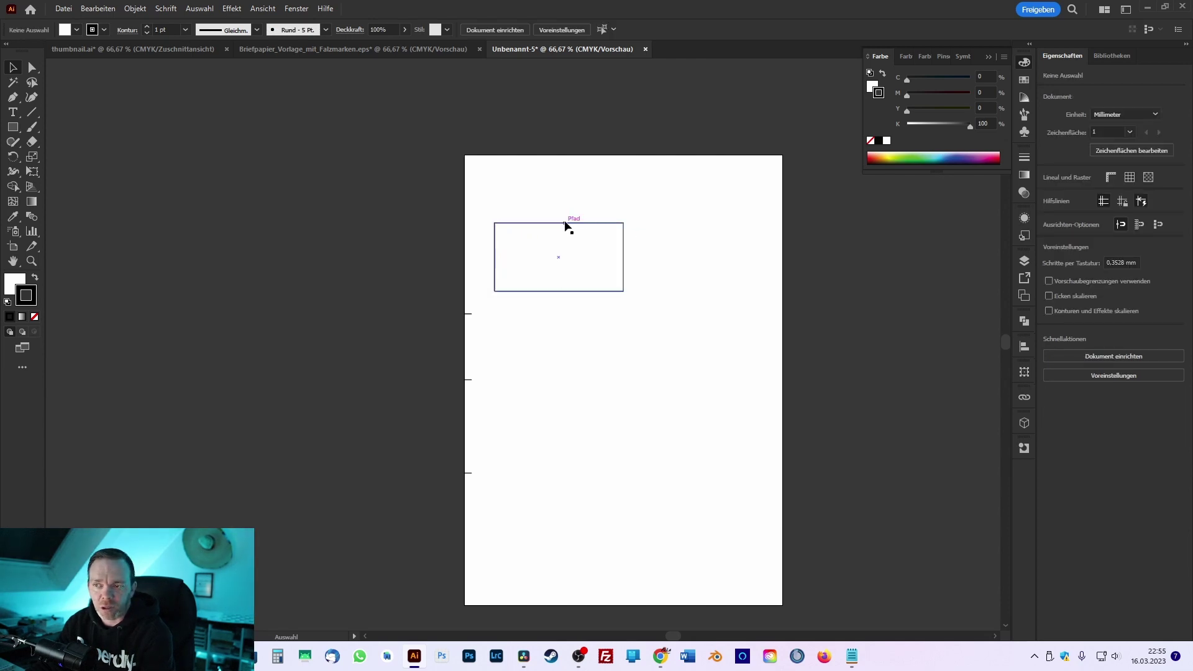
{"action": "left_click", "coordinate": [563, 223]}
{"action": "left_click", "coordinate": [453, 219]}
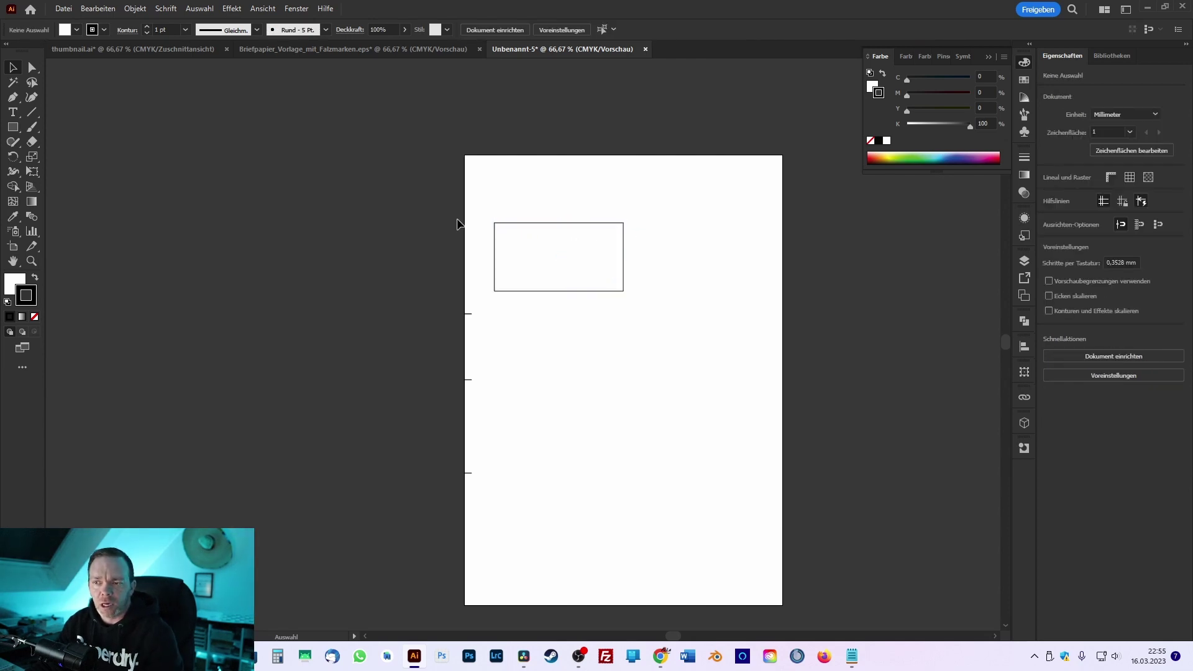